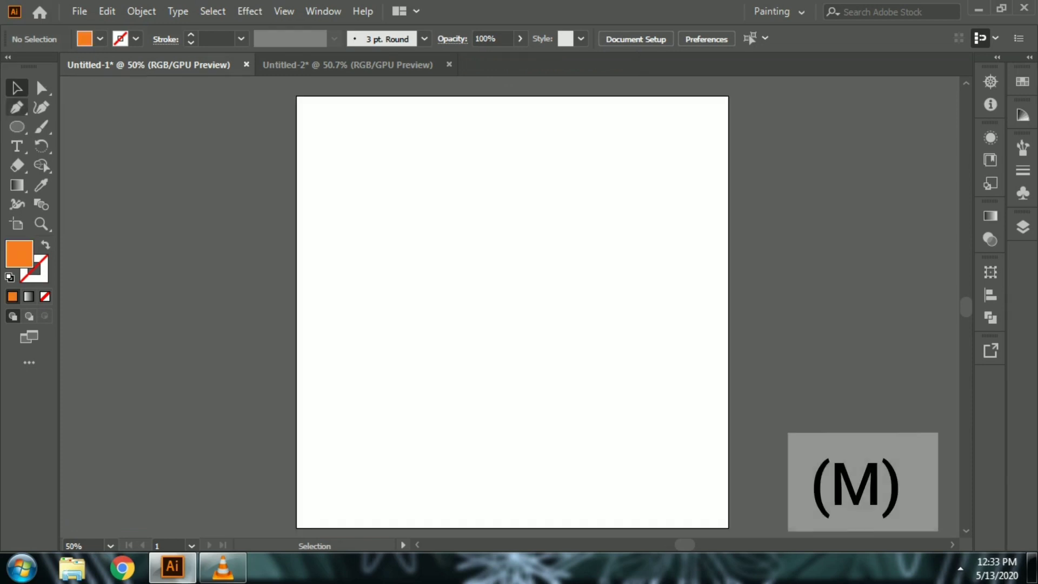
# Create a 50x50 orange square and move it to the artboard's top-left corner.
pyautogui.press('m')
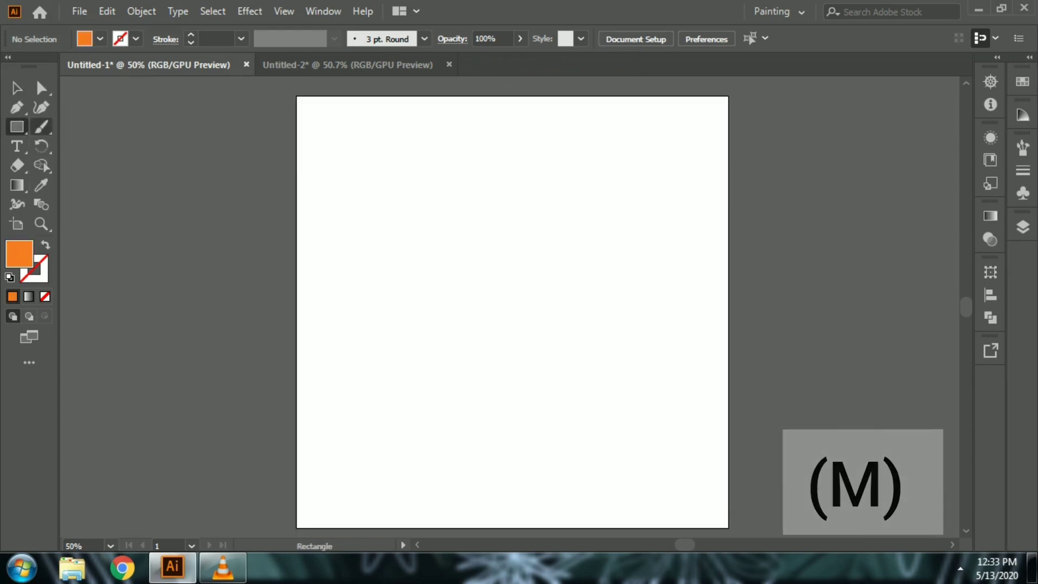
pyautogui.click(512, 313)
pyautogui.press('Return')
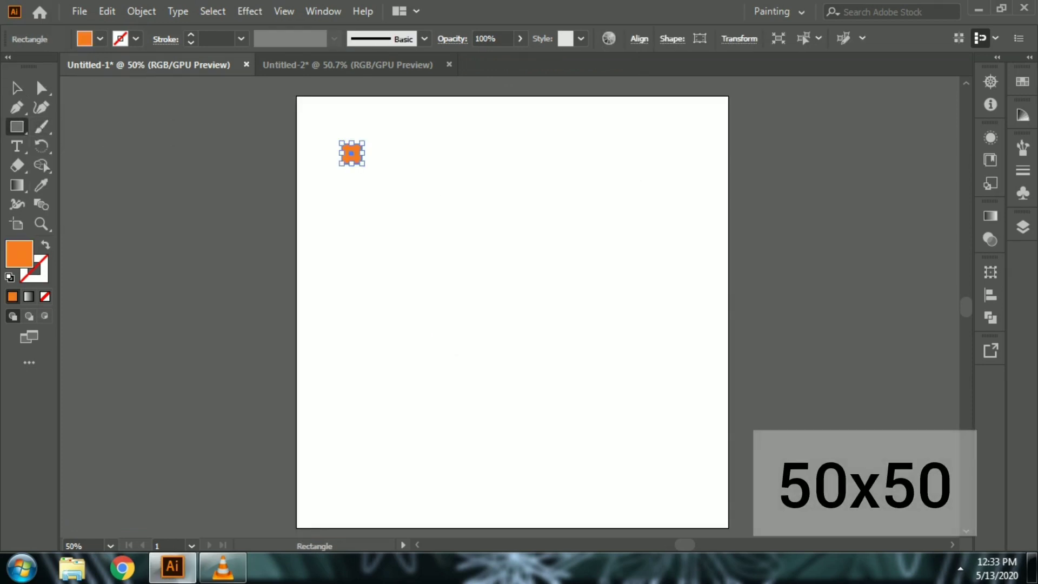
pyautogui.moveTo(352, 157)
pyautogui.mouseDown()
pyautogui.moveTo(307, 108)
pyautogui.moveTo(327, 105)
pyautogui.mouseUp()
# Add a copy beside the square filled with light peach F9C4A0.
pyautogui.press('v')
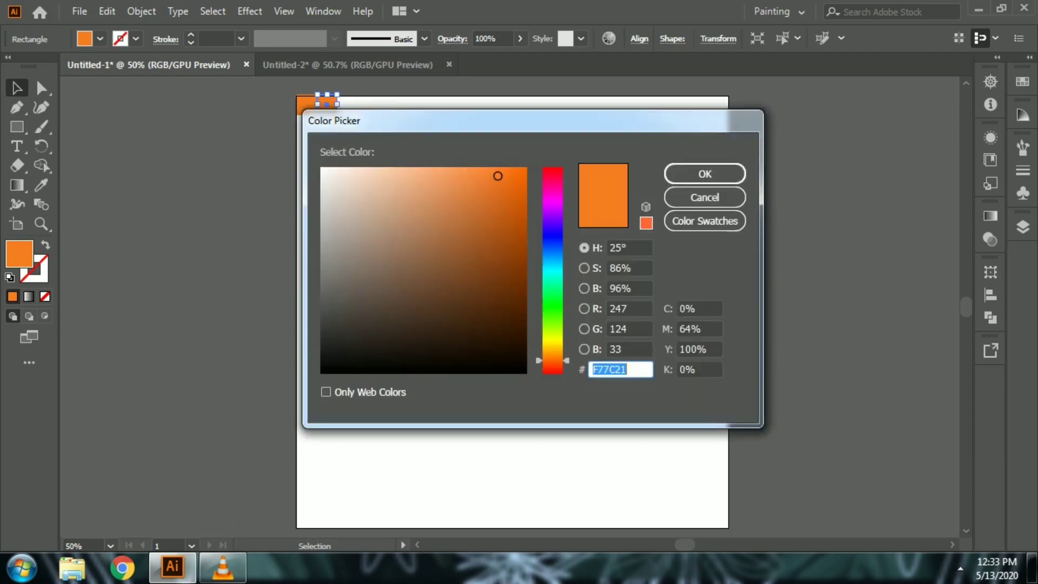
pyautogui.click(394, 172)
pyautogui.press('Return')
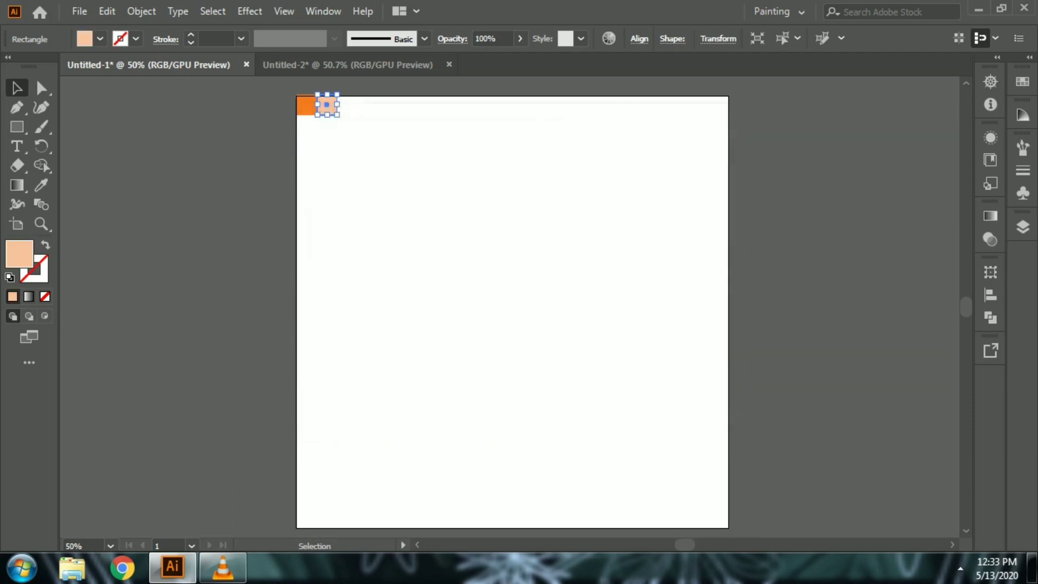
pyautogui.hotkey('ctrl', 'shift', 'a')
# Create a 100x100 circle and give it a gradient fill.
pyautogui.press('l')
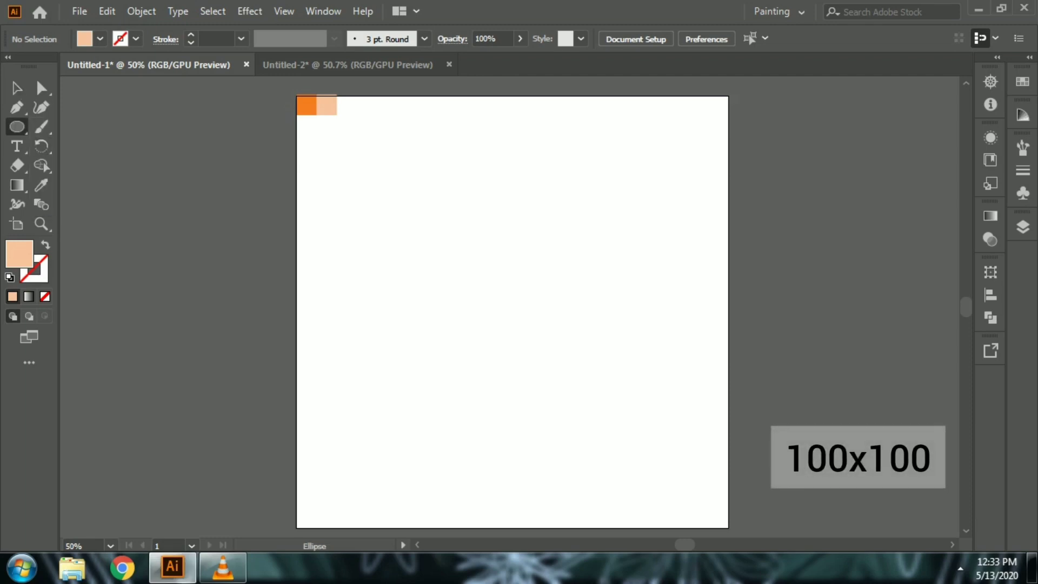
pyautogui.click(512, 312)
pyautogui.press('Return')
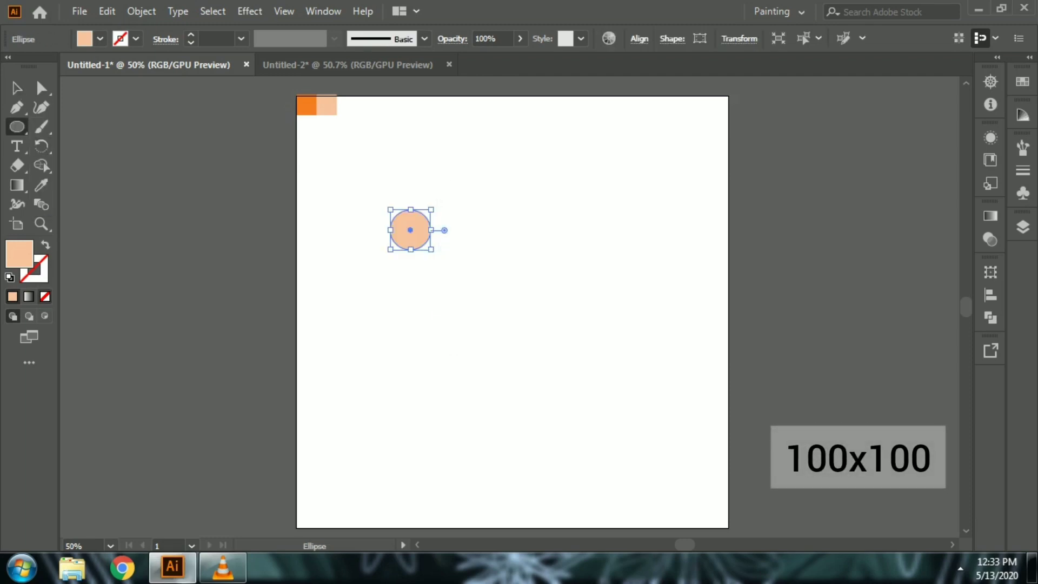
pyautogui.press('.')
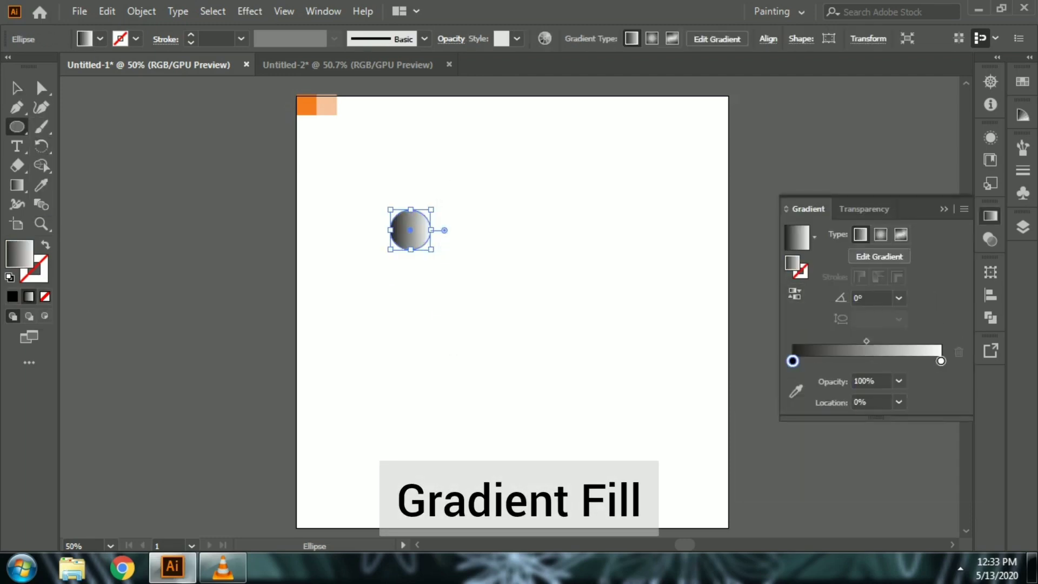
# Make the gradient radial, black to 0%-opacity orange, and move the circle onto the squares.
pyautogui.click(881, 234)
pyautogui.doubleClick(941, 360)
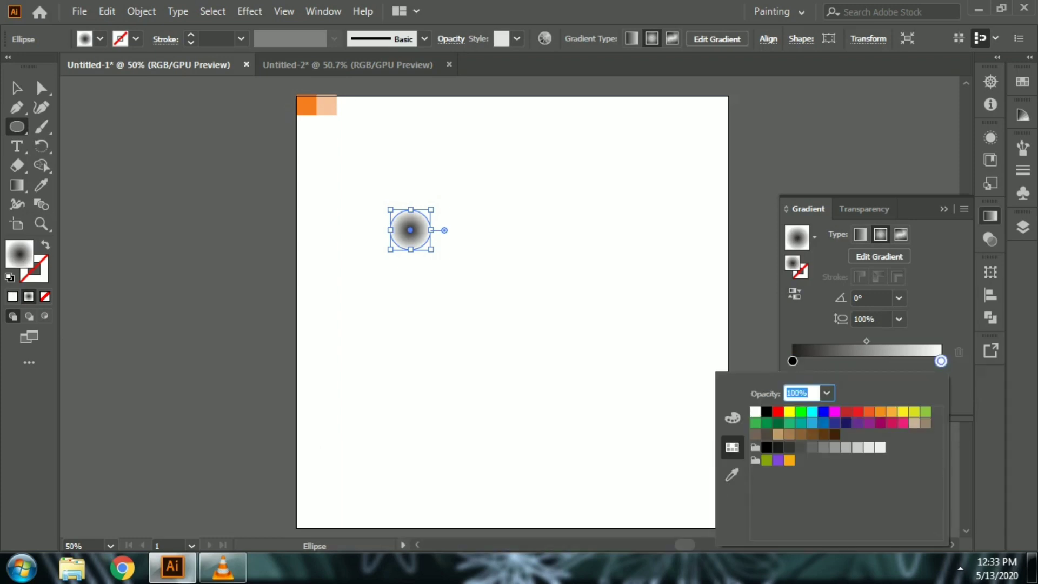
pyautogui.click(891, 412)
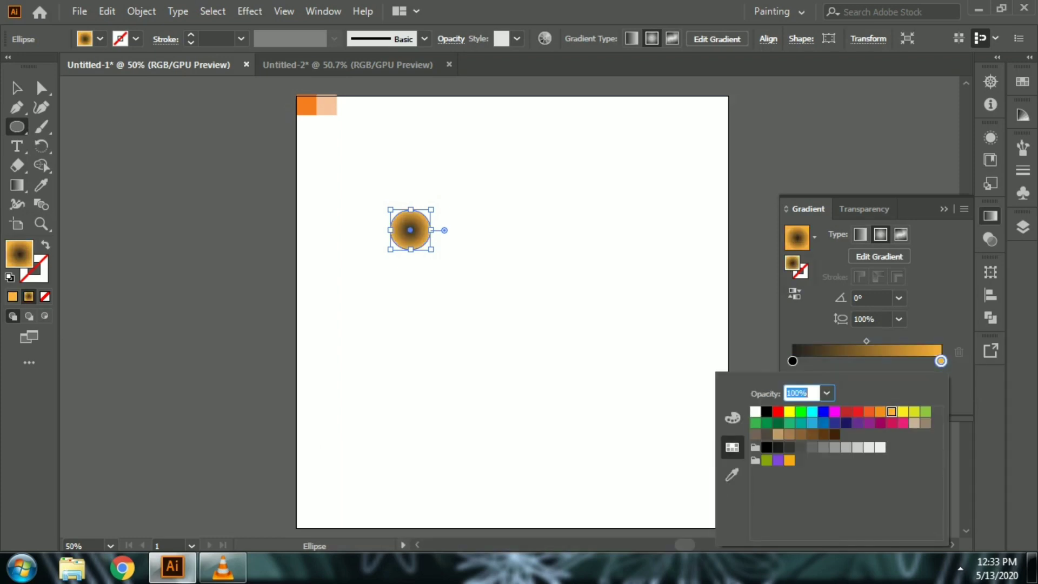
pyautogui.press('Return')
pyautogui.click(899, 381)
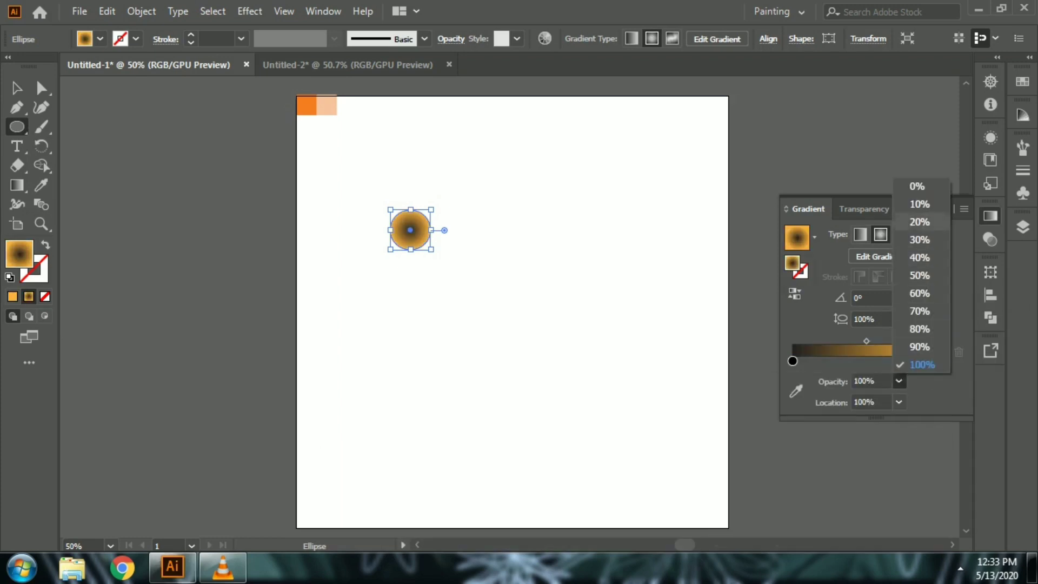
pyautogui.click(918, 186)
pyautogui.hotkey('ctrl', 'F9')
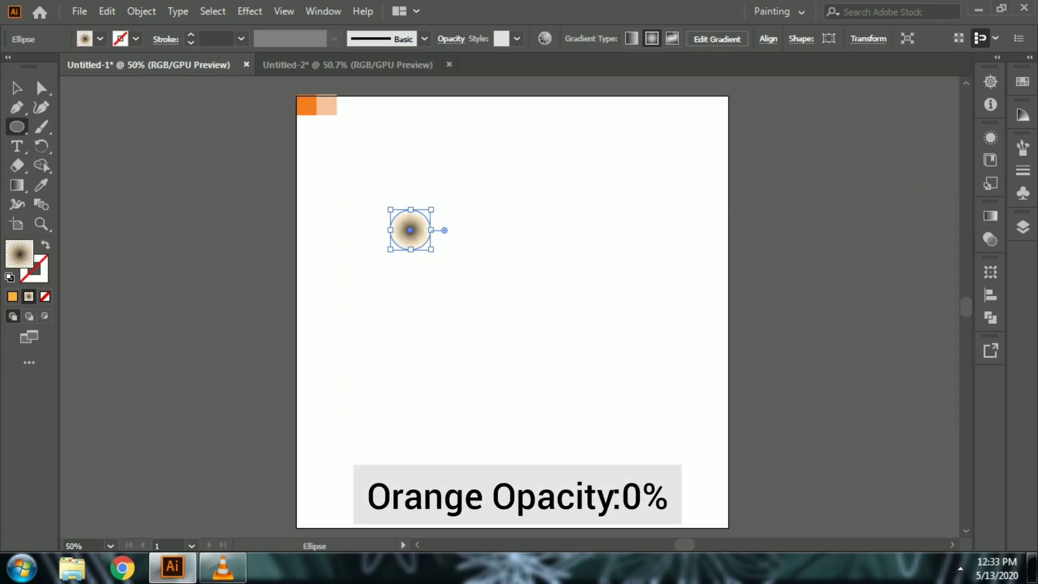
pyautogui.moveTo(410, 230); pyautogui.dragTo(317, 109)
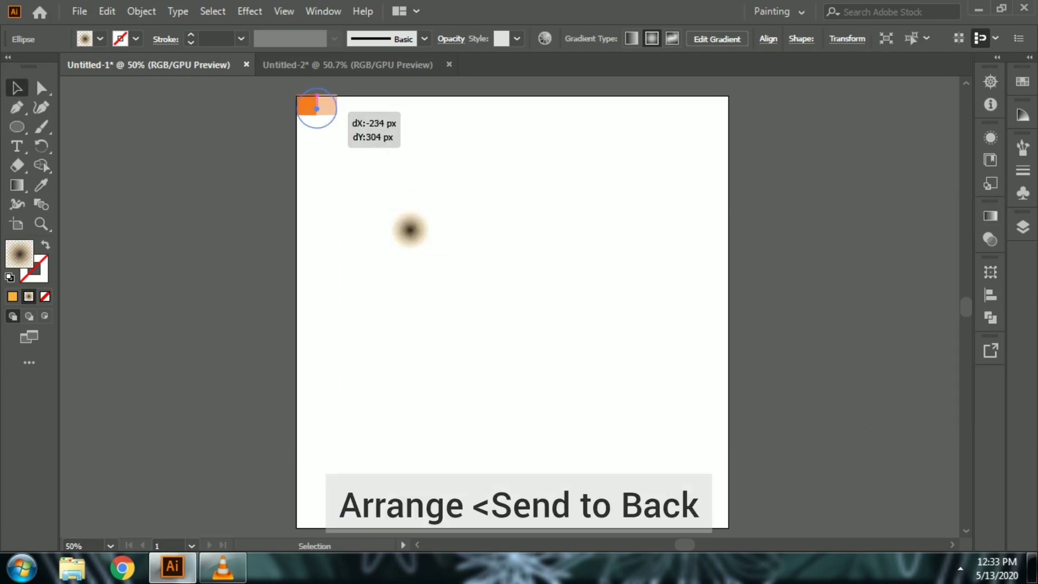
# Send the gradient circle behind the orange squares.
pyautogui.rightClick(317, 108)
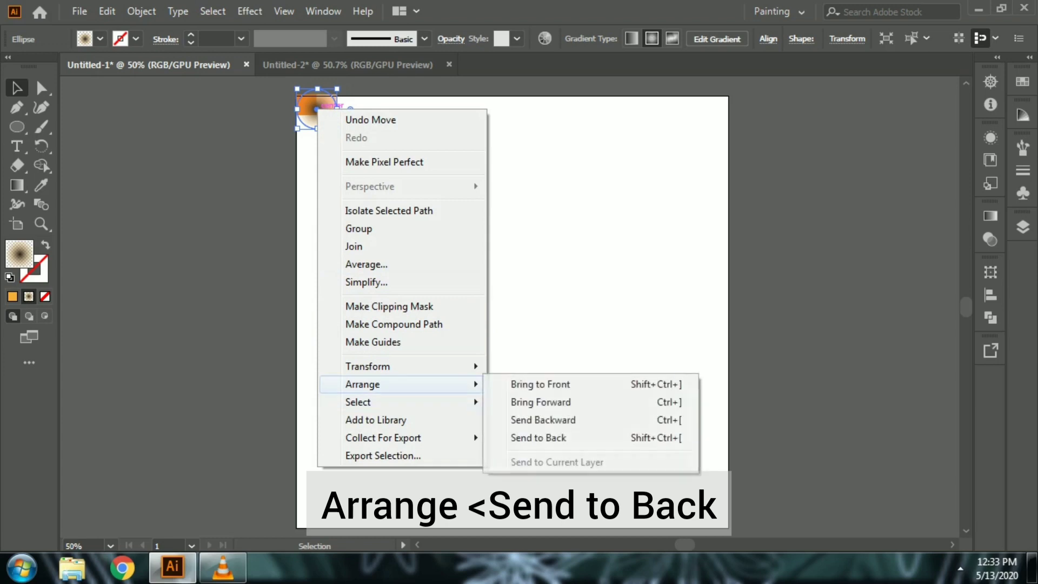
pyautogui.click(536, 436)
pyautogui.click(535, 436)
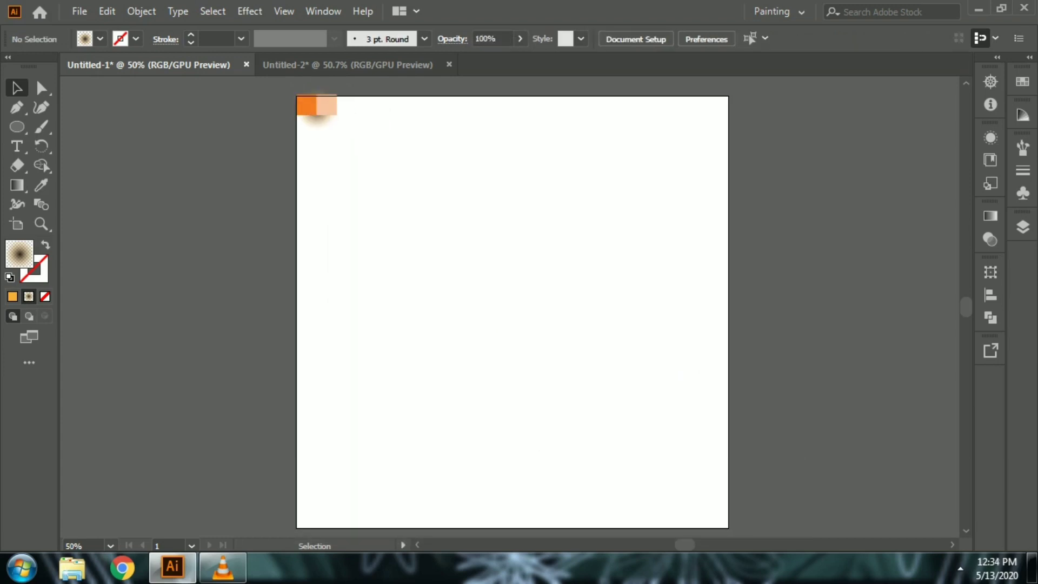
# Clip the squares and circle to a small rectangle and place a tile copy to the right.
pyautogui.click(16, 126)
pyautogui.press('m')
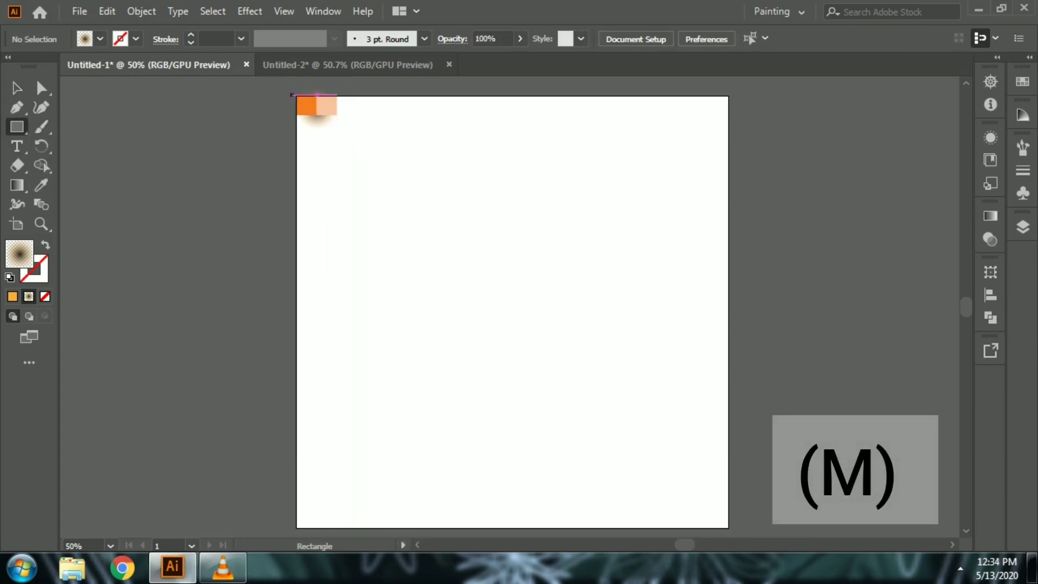
pyautogui.moveTo(296, 95); pyautogui.dragTo(336, 126)
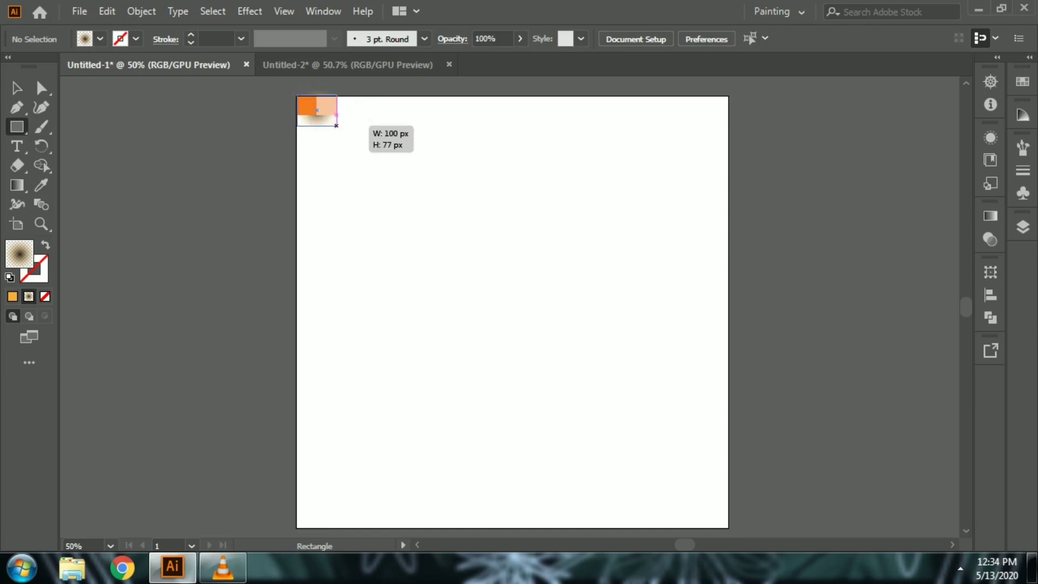
pyautogui.click(16, 88)
pyautogui.hotkey('ctrl', 'a')
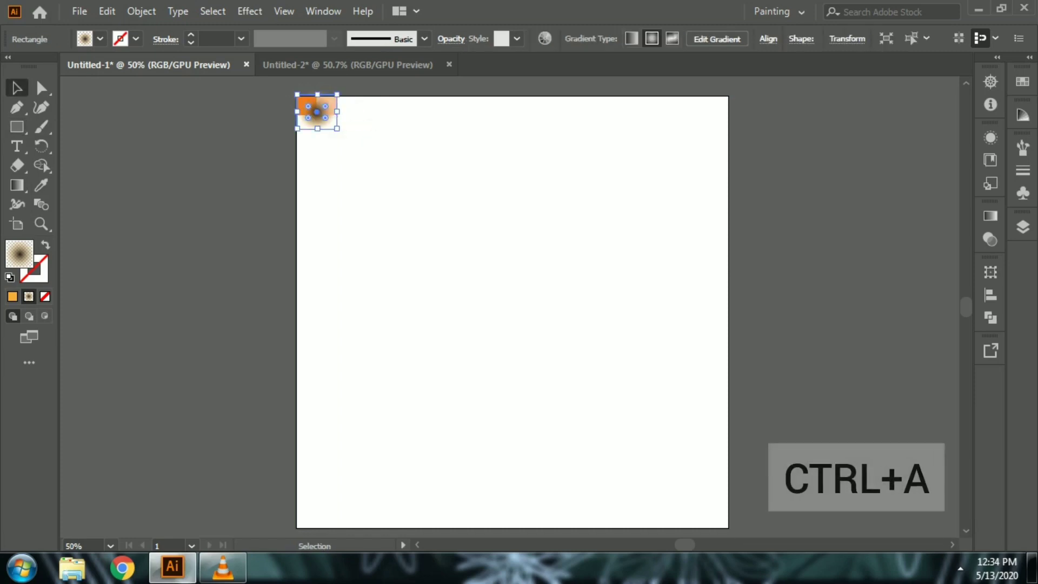
pyautogui.rightClick(309, 105)
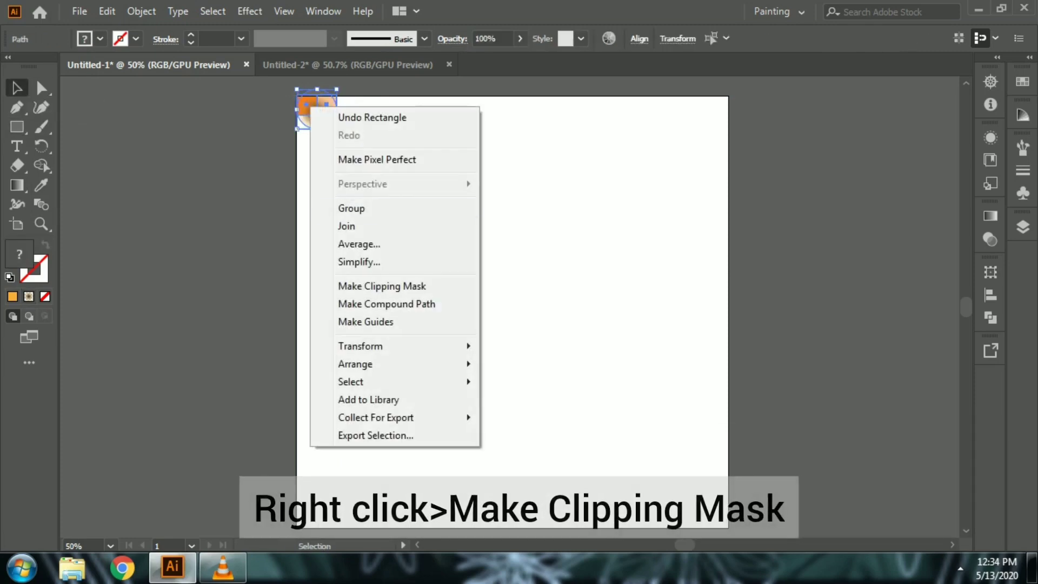
pyautogui.click(373, 285)
pyautogui.moveTo(337, 112)
pyautogui.mouseDown()
pyautogui.moveTo(377, 112)
pyautogui.moveTo(337, 112)
pyautogui.mouseUp()
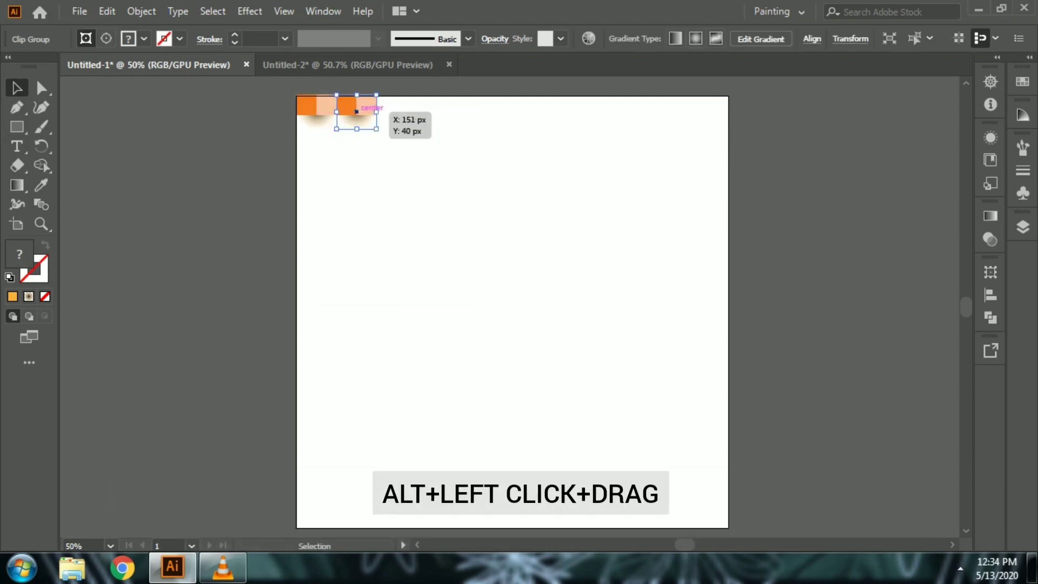
# Repeat the tile across the top row and drag an offset copy of the row below.
pyautogui.hotkey('ctrl', 'd')
pyautogui.hotkey('ctrl', 'd')
pyautogui.hotkey('ctrl', 'd')
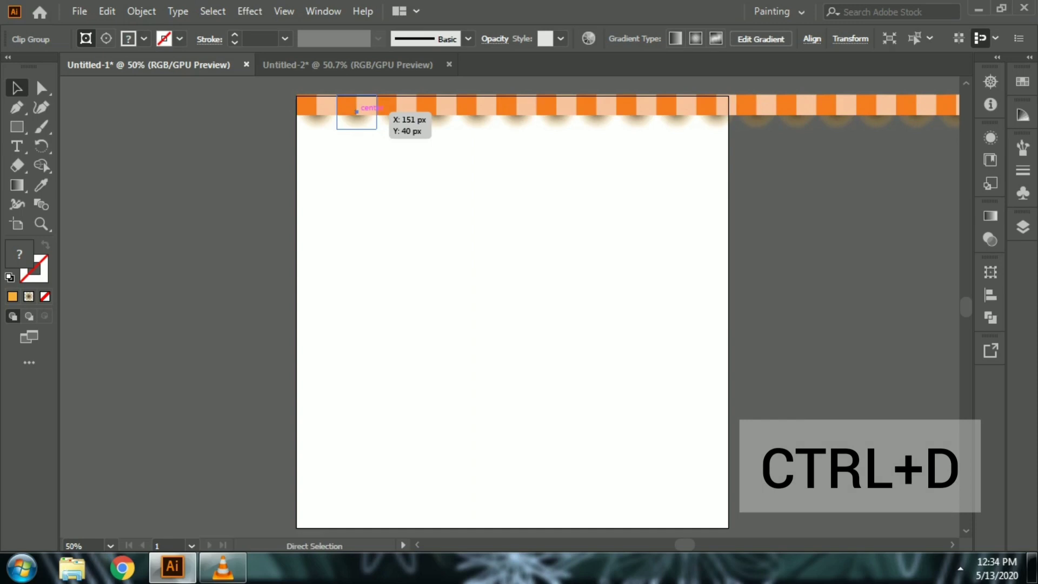
pyautogui.hotkey('ctrl', 'a')
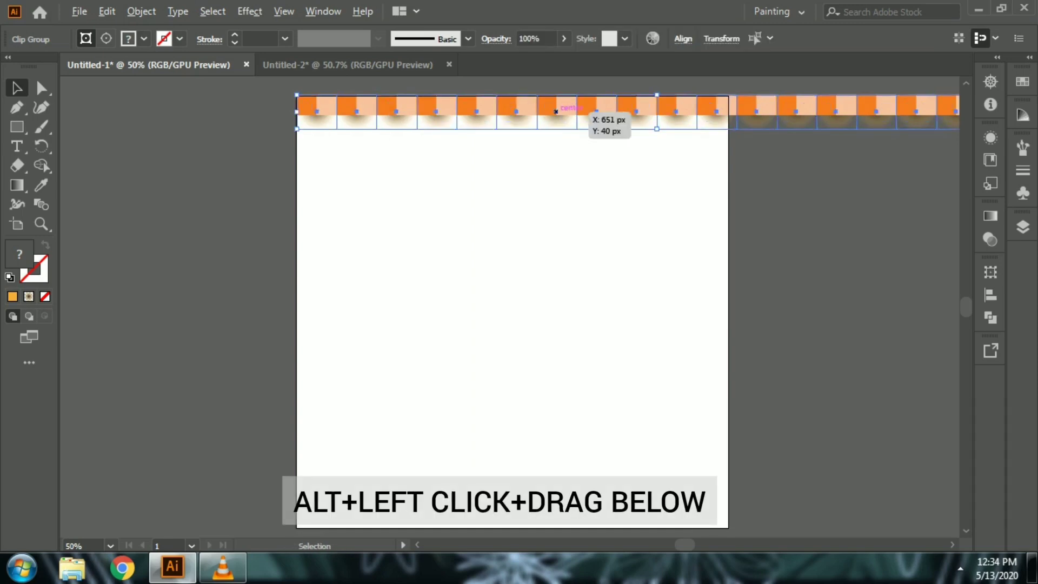
pyautogui.moveTo(556, 111)
pyautogui.mouseDown()
pyautogui.moveTo(636, 132)
pyautogui.moveTo(537, 132)
pyautogui.mouseUp()
# Repeat the offset row copy twelve times, sending each behind, then select all rows.
pyautogui.hotkey('ctrl', 'd')
pyautogui.hotkey('ctrl', 'shift', '[')
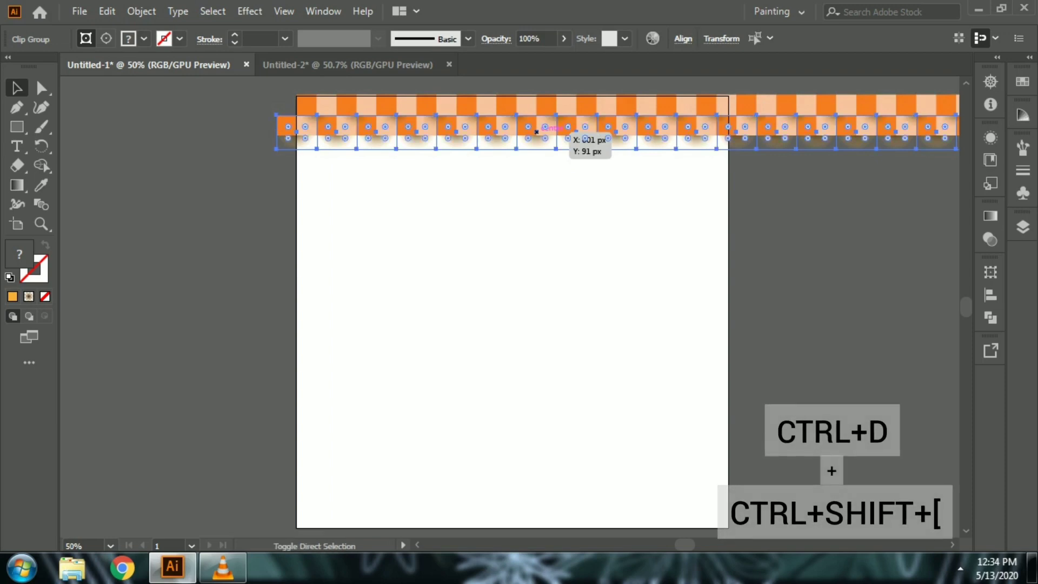
pyautogui.hotkey('ctrl', 'd')
pyautogui.hotkey('ctrl', 'shift', '[')
pyautogui.hotkey('ctrl', 'd')
pyautogui.hotkey('ctrl', 'shift', '[')
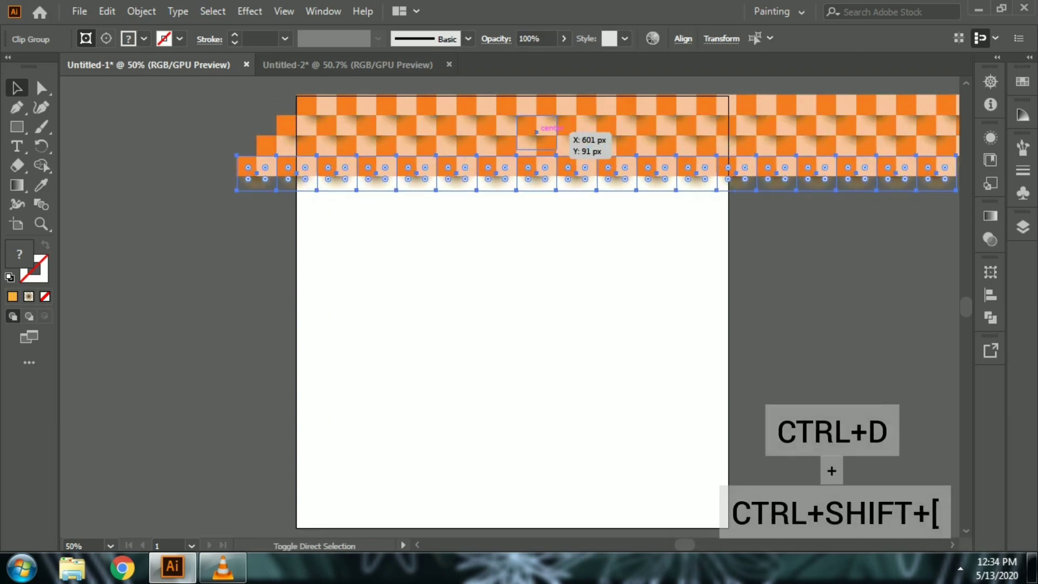
pyautogui.hotkey('ctrl', 'd')
pyautogui.hotkey('ctrl', 'shift', '[')
pyautogui.hotkey('ctrl', 'd')
pyautogui.hotkey('ctrl', 'shift', '[')
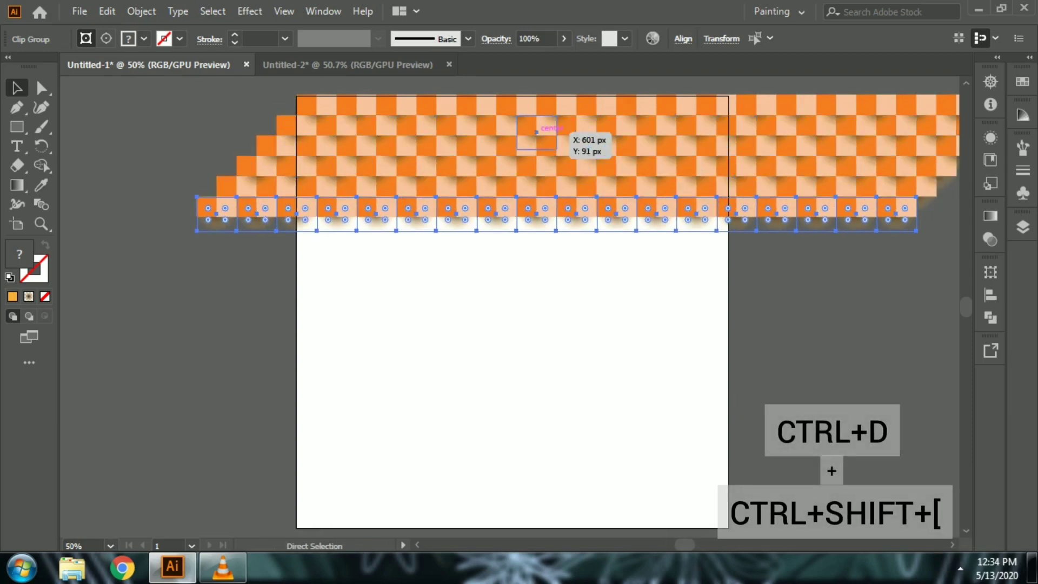
pyautogui.hotkey('ctrl', 'd')
pyautogui.hotkey('ctrl', 'shift', '[')
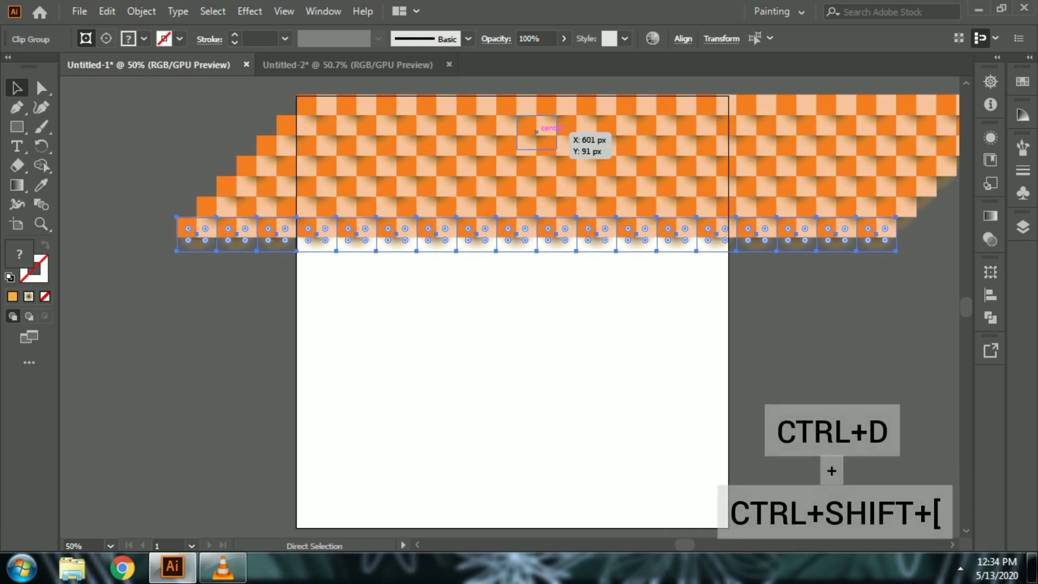
pyautogui.hotkey('ctrl', 'd')
pyautogui.hotkey('ctrl', 'shift', '[')
pyautogui.hotkey('ctrl', 'd')
pyautogui.hotkey('ctrl', 'shift', '[')
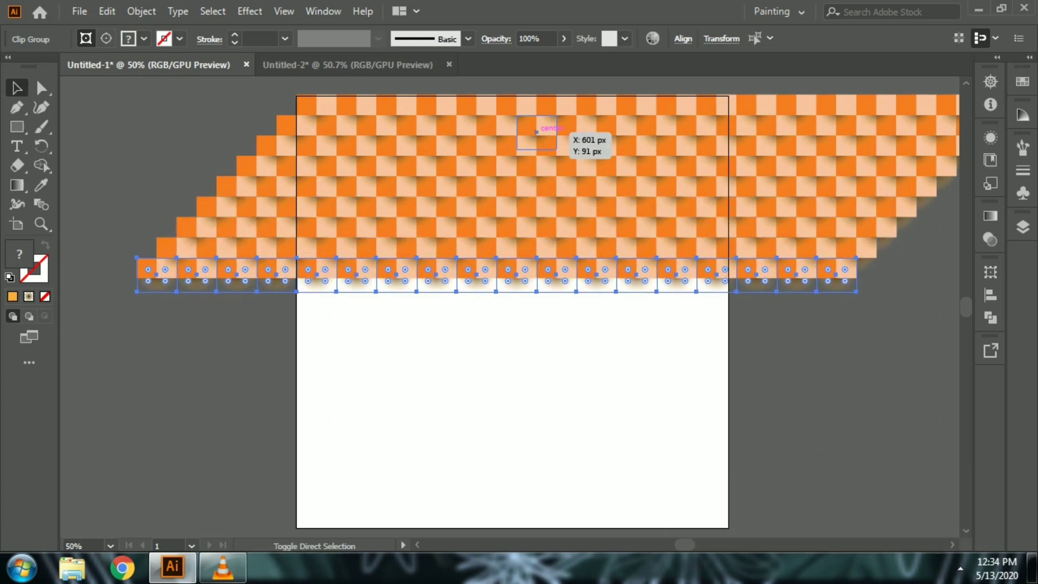
pyautogui.hotkey('ctrl', 'd')
pyautogui.hotkey('ctrl', 'shift', '[')
pyautogui.hotkey('ctrl', 'd')
pyautogui.hotkey('ctrl', 'shift', '[')
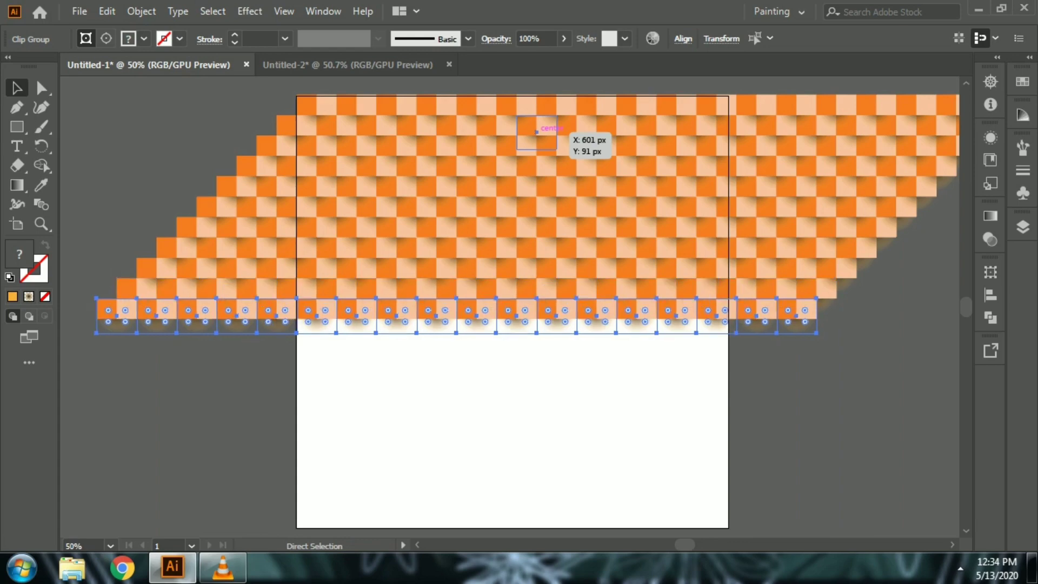
pyautogui.hotkey('ctrl', 'd')
pyautogui.hotkey('ctrl', 'shift', '[')
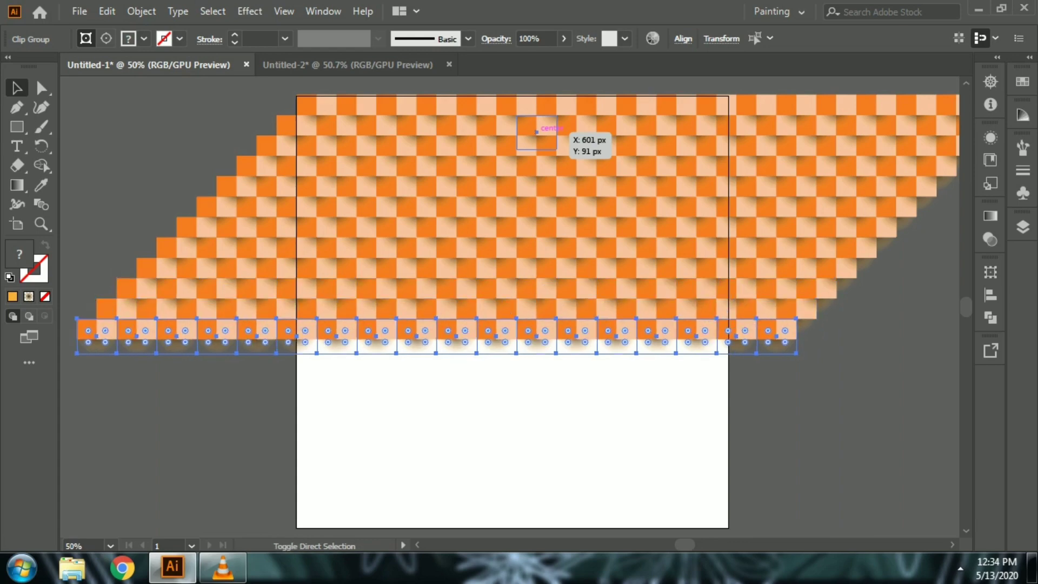
pyautogui.hotkey('ctrl', 'd')
pyautogui.hotkey('ctrl', 'shift', '[')
pyautogui.hotkey('ctrl', 'a')
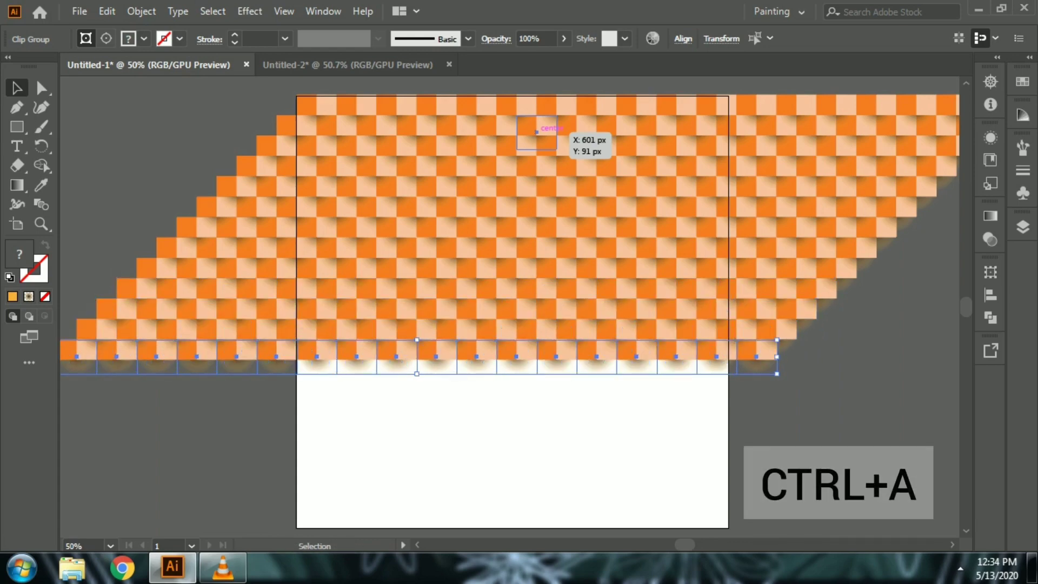
pyautogui.hotkey('ctrl', 'a')
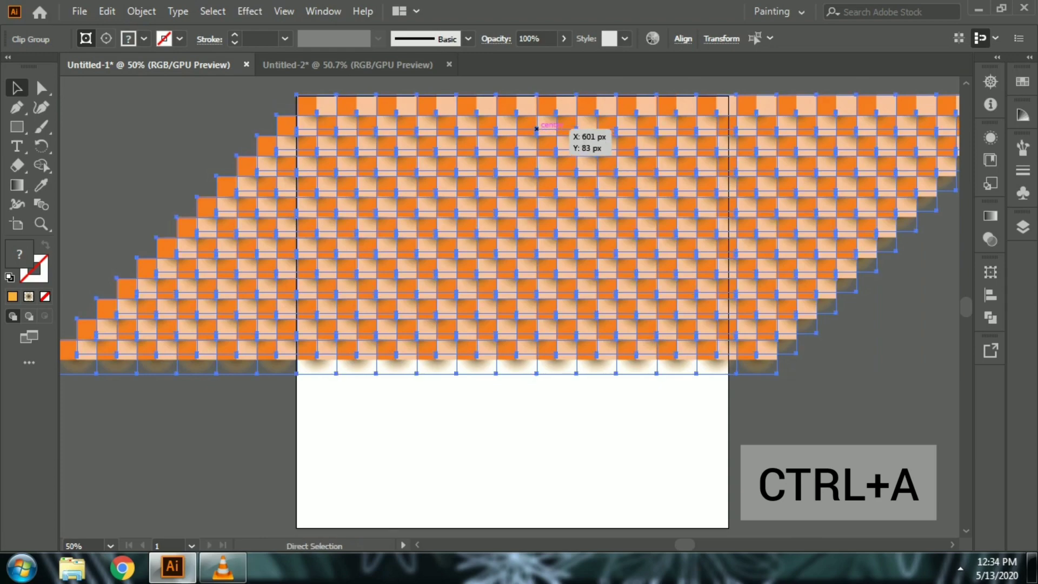
# Paste a copy of the whole checker block in front and position it below the original.
pyautogui.hotkey('ctrl', 'c')
pyautogui.hotkey('ctrl', 'f')
pyautogui.moveTo(516, 193); pyautogui.dragTo(516, 500)
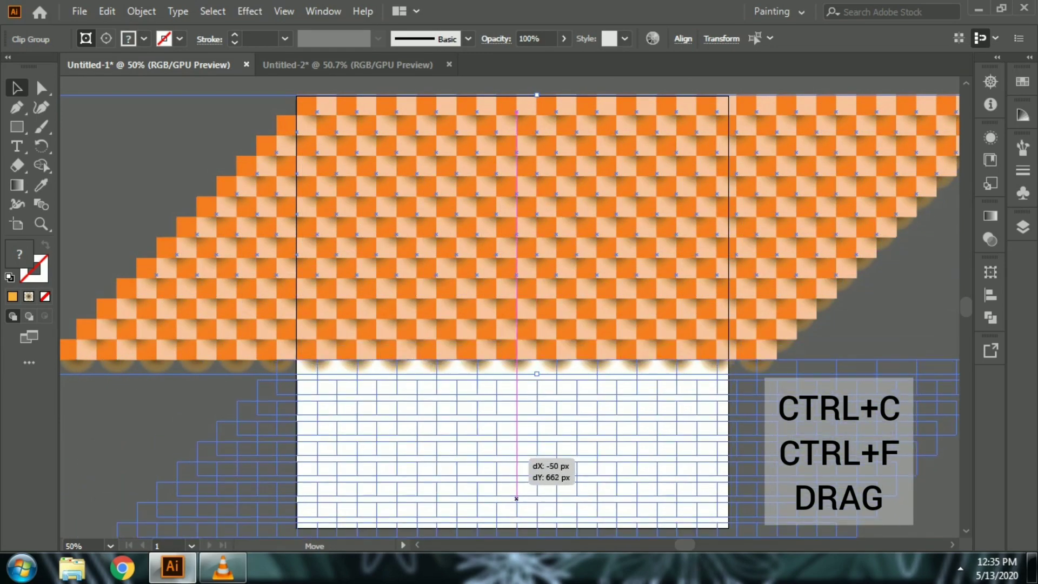
pyautogui.moveTo(517, 501); pyautogui.dragTo(496, 458)
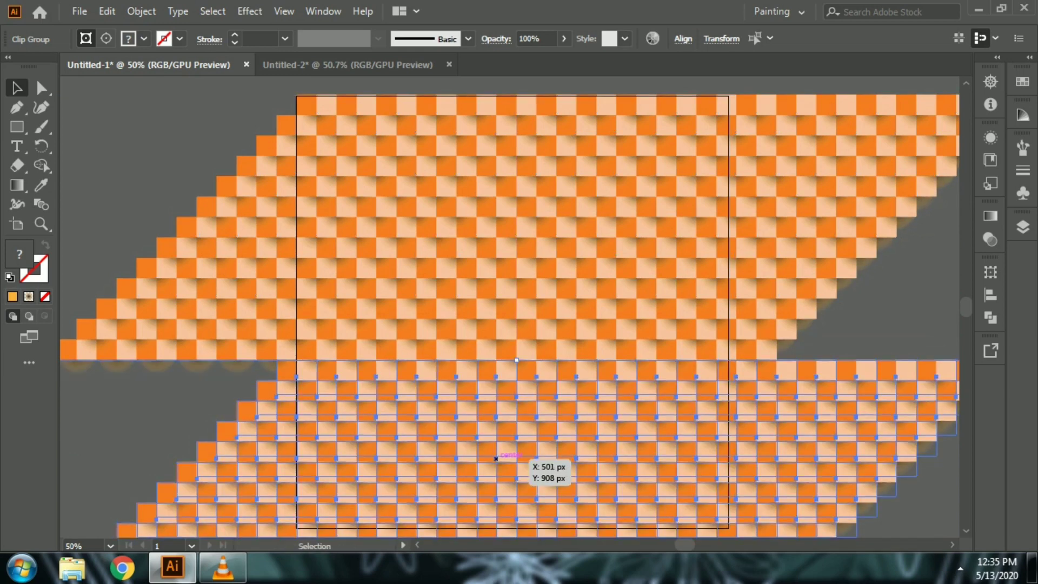
pyautogui.moveTo(496, 456); pyautogui.dragTo(496, 458)
pyautogui.hotkey('ctrl', 'shift', 'a')
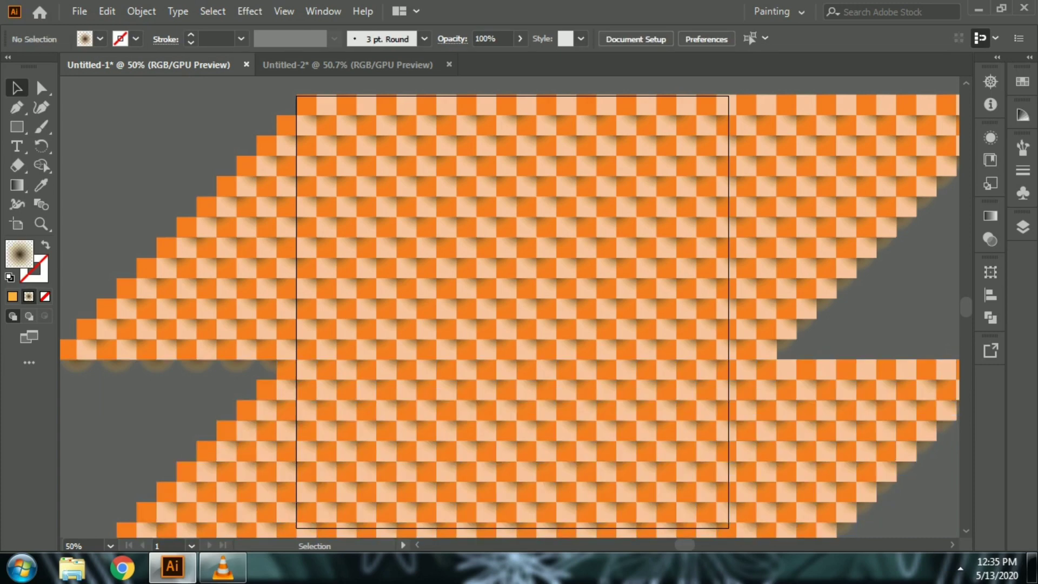
# Clip the checker pattern to an artboard-sized rectangle and stretch the clip to fit.
pyautogui.press('m')
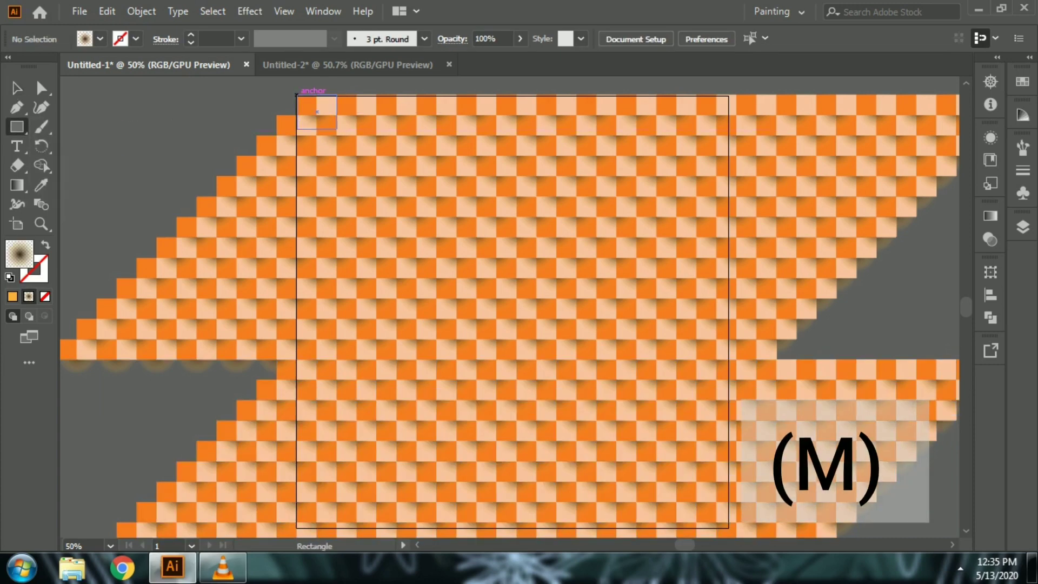
pyautogui.moveTo(336, 129)
pyautogui.mouseDown()
pyautogui.moveTo(634, 504)
pyautogui.moveTo(717, 520)
pyautogui.mouseUp()
pyautogui.hotkey('ctrl', 'a')
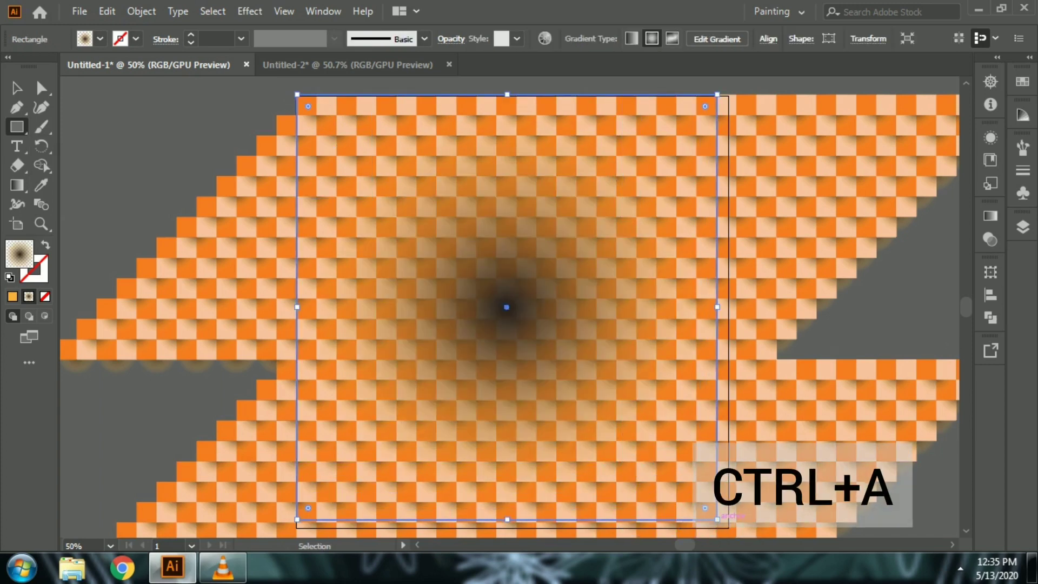
pyautogui.rightClick(608, 306)
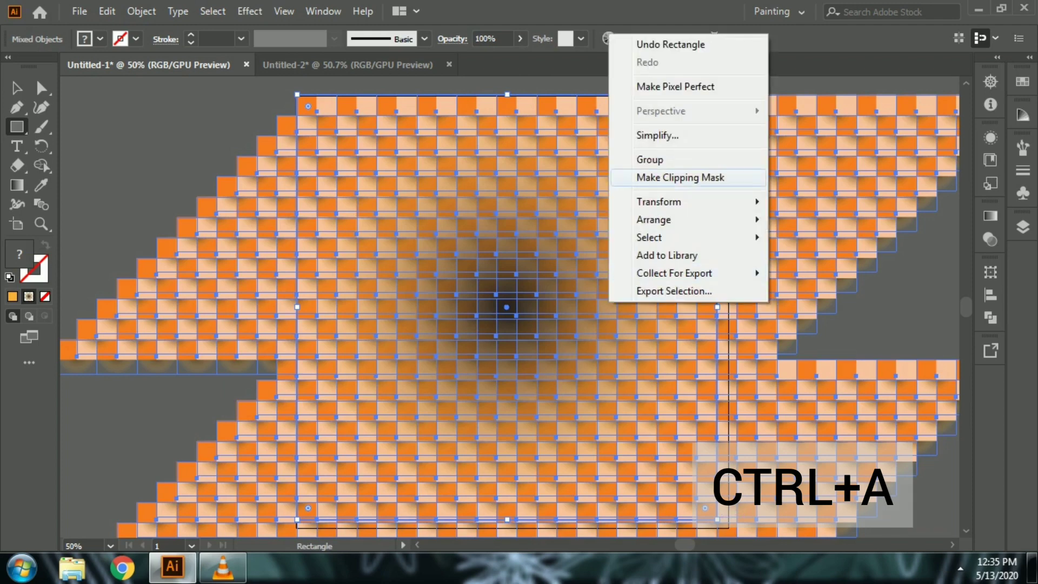
pyautogui.click(681, 178)
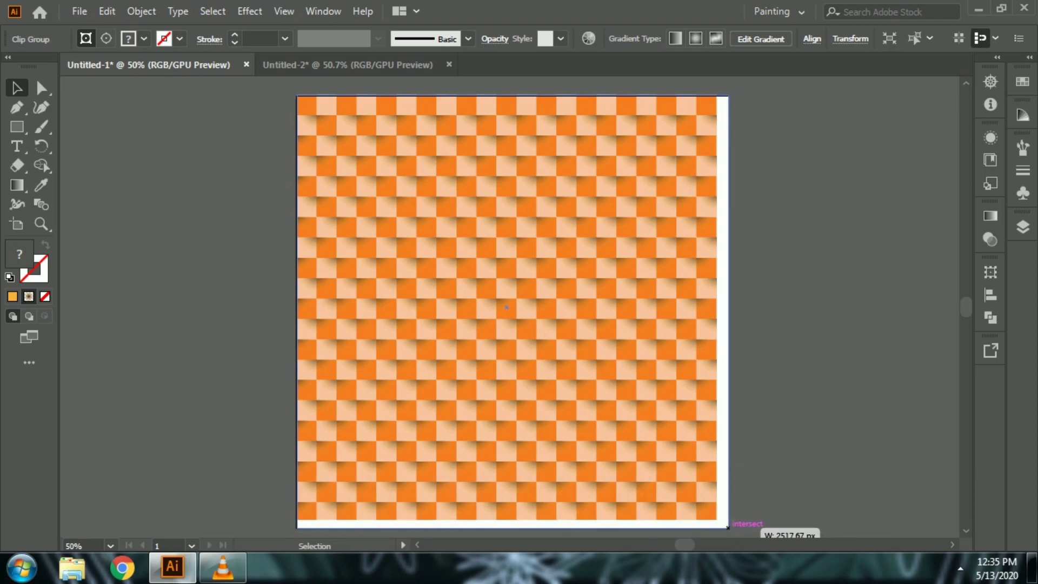
pyautogui.moveTo(717, 520); pyautogui.dragTo(728, 528)
pyautogui.hotkey('ctrl', 'shift', 'a')
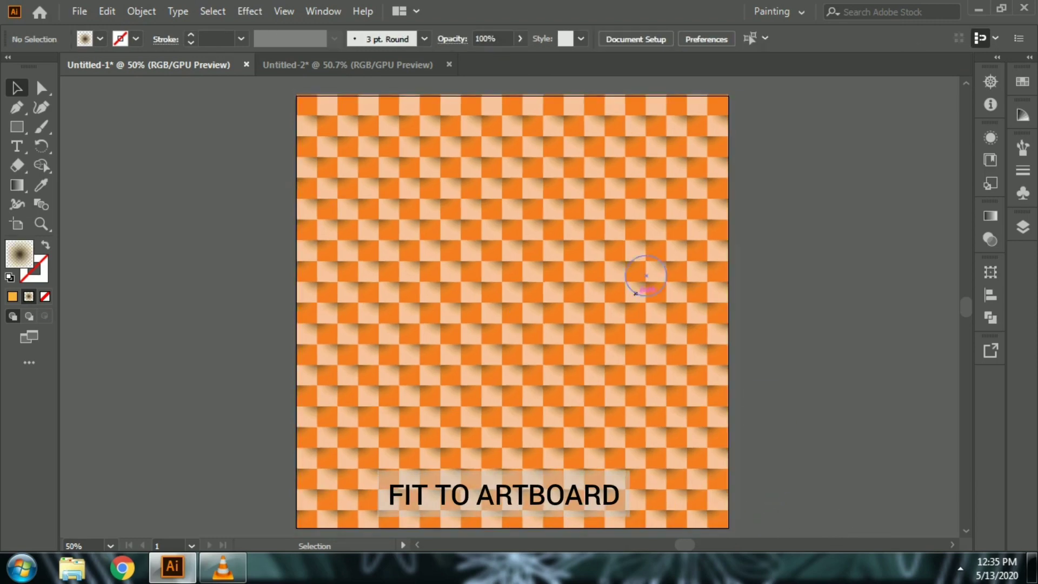
# Drag the living-room illustration from Untitled-2 onto the pattern artboard and nudge it into place.
pyautogui.hotkey('ctrl', 'Tab')
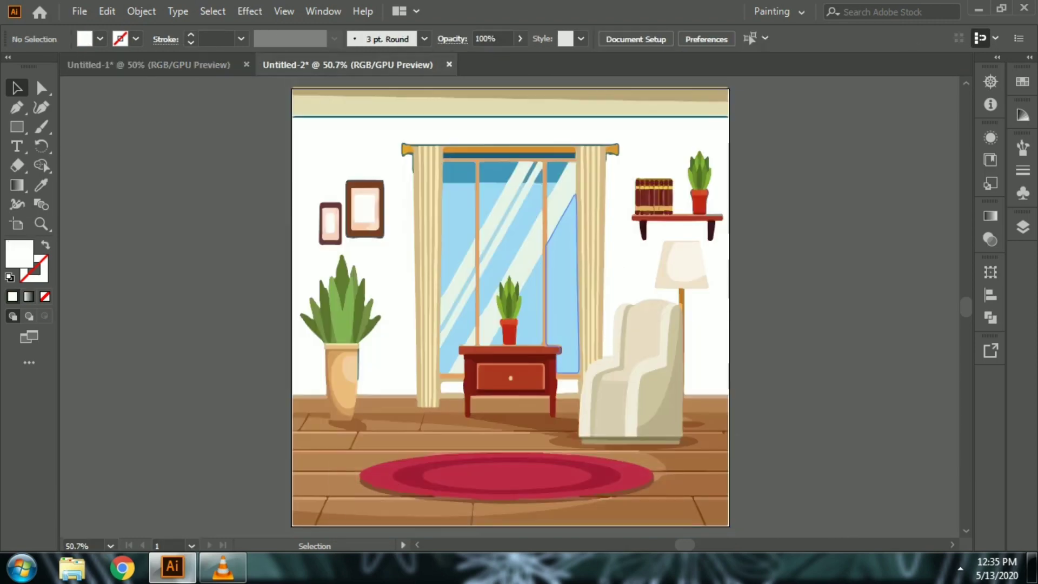
pyautogui.moveTo(557, 254)
pyautogui.mouseDown()
pyautogui.moveTo(149, 64)
pyautogui.moveTo(514, 300)
pyautogui.mouseUp()
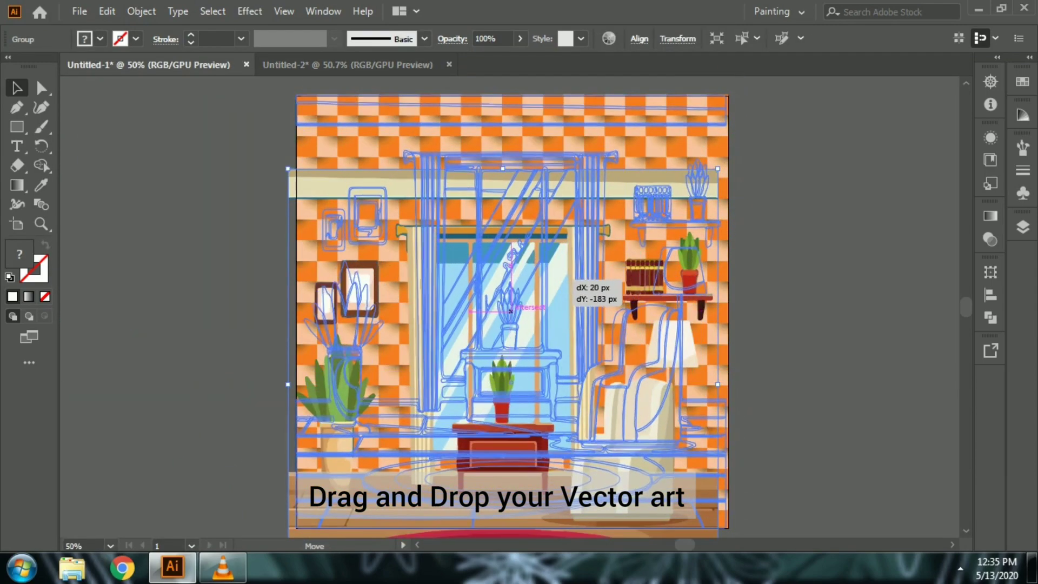
pyautogui.moveTo(513, 300); pyautogui.dragTo(512, 301)
pyautogui.press('Right')
pyautogui.press('Right')
pyautogui.press('Right')
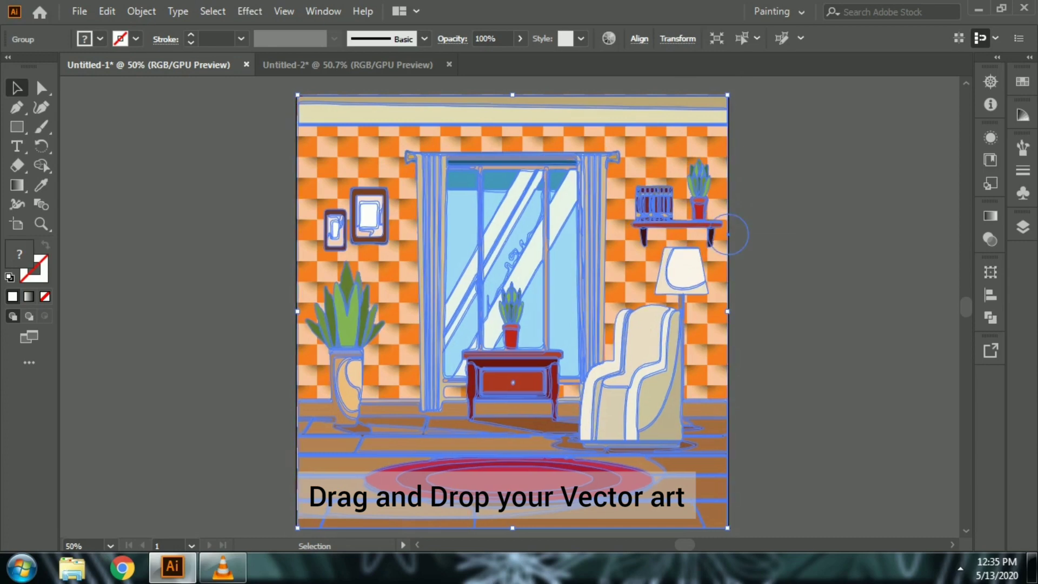
pyautogui.click(730, 234)
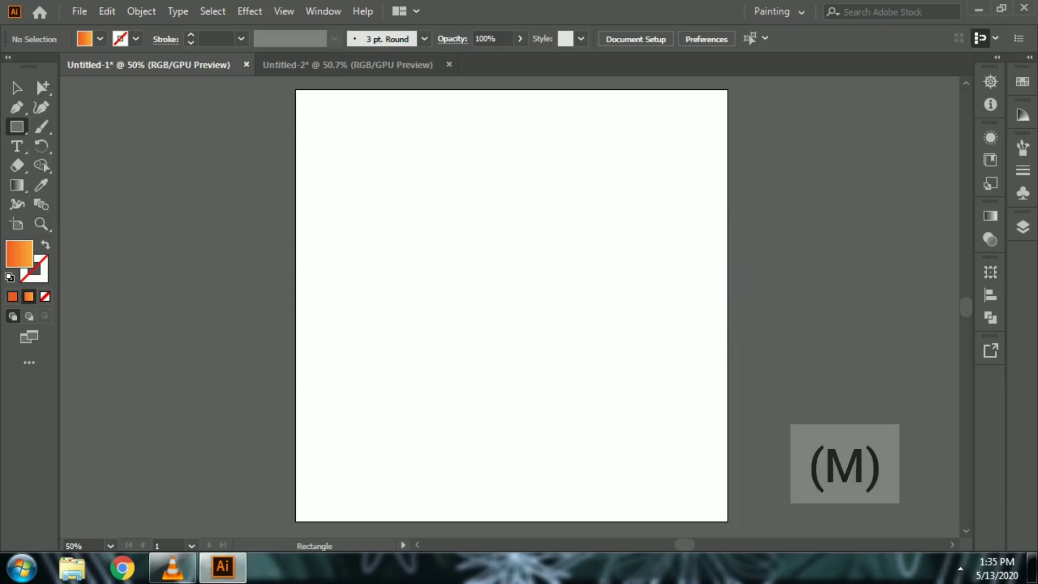
# Draw an artboard-sized orange gradient rectangle and lock it via Object > Lock > Selection.
pyautogui.click(97, 127)
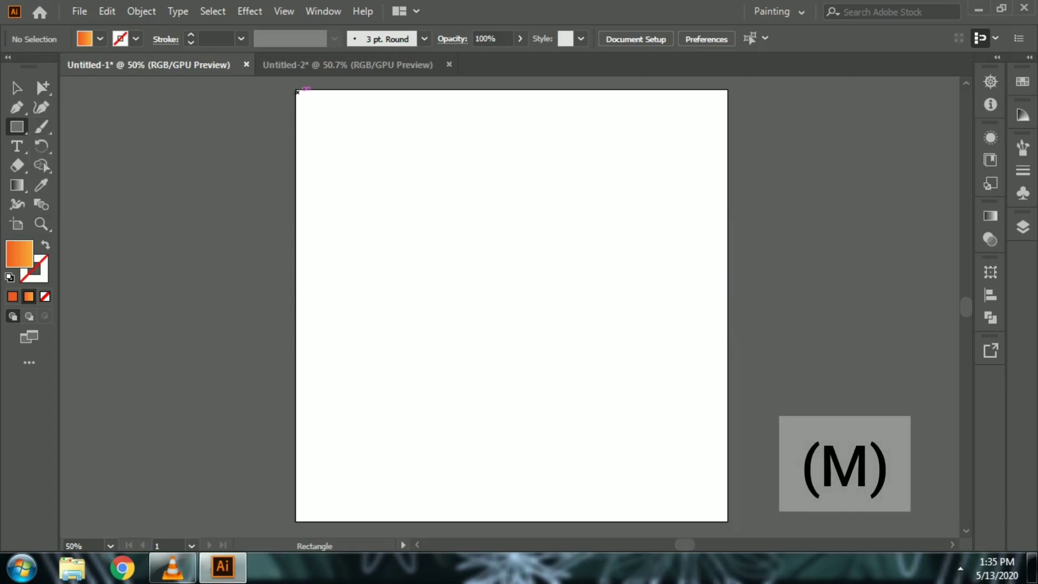
pyautogui.moveTo(297, 92); pyautogui.dragTo(728, 521)
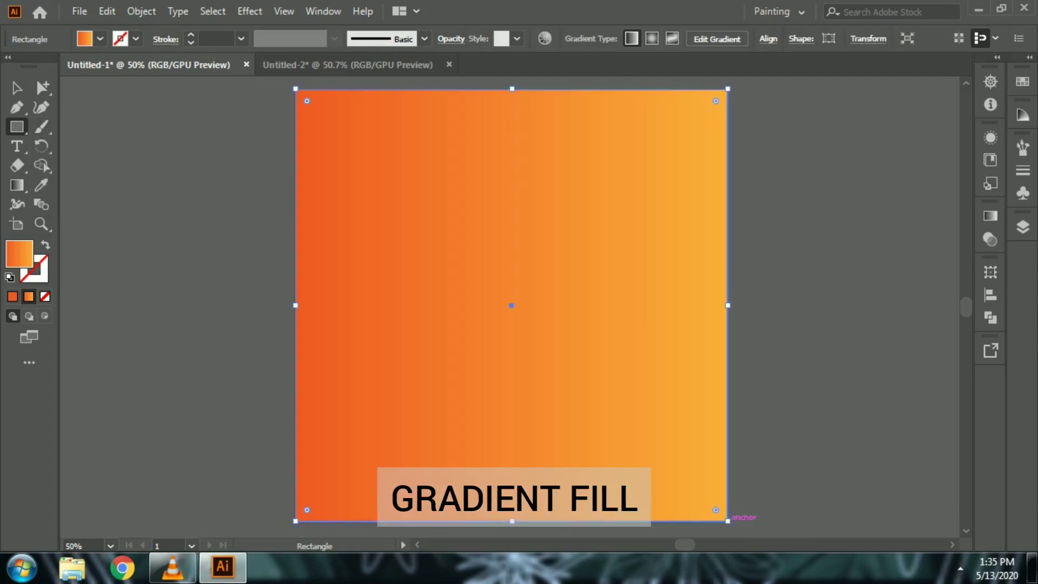
pyautogui.click(107, 11)
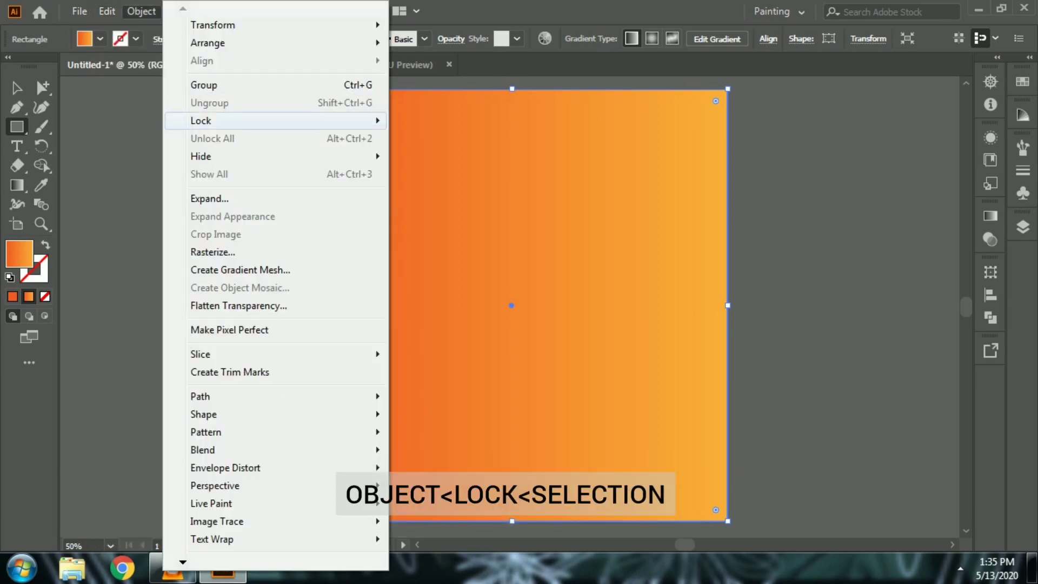
pyautogui.click(432, 120)
pyautogui.click(17, 127)
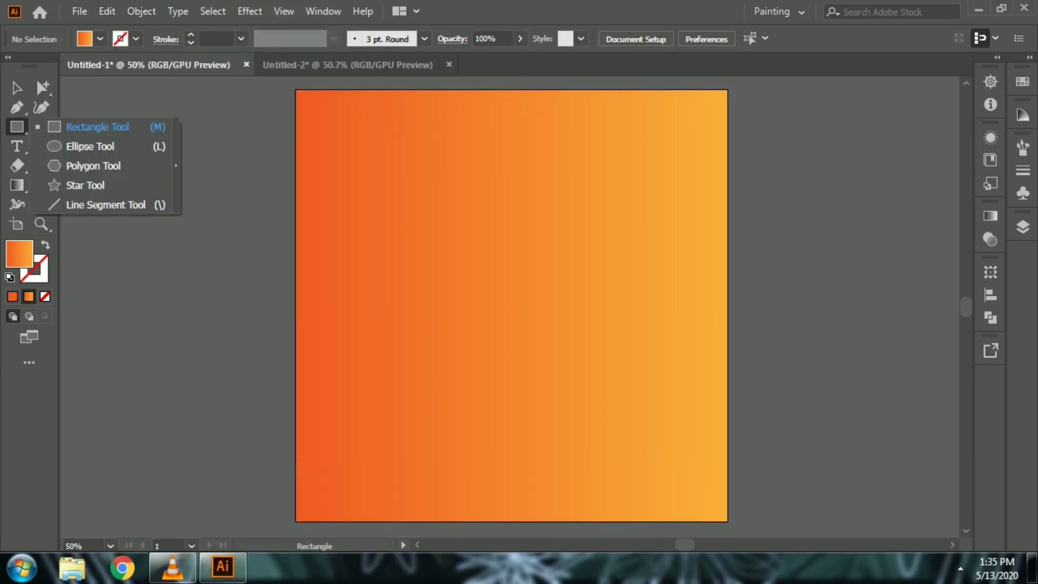
# Draw a white-filled hexagon at the artboard's top-left corner.
pyautogui.click(81, 164)
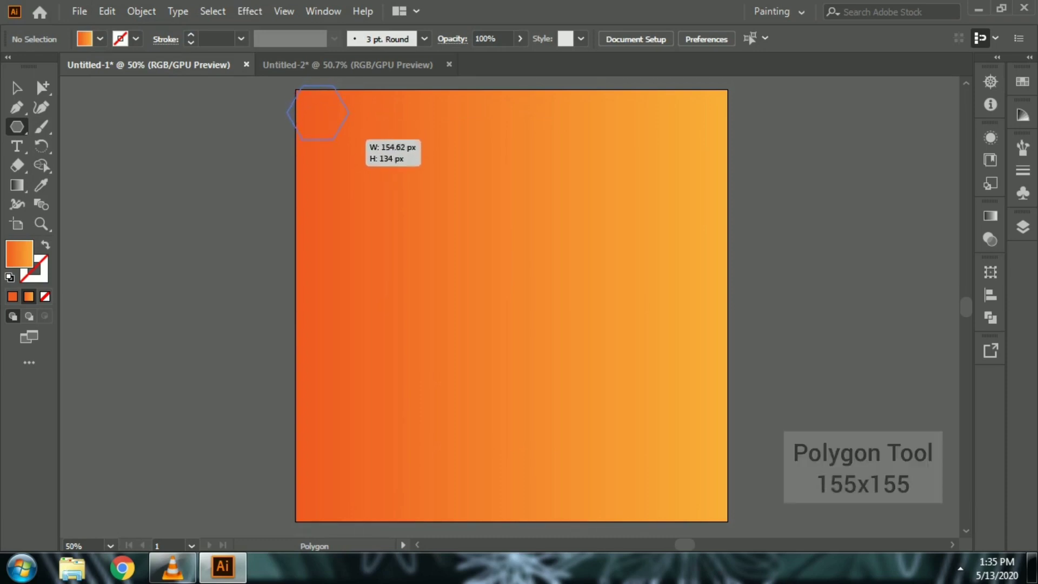
pyautogui.moveTo(357, 126); pyautogui.dragTo(295, 116)
pyautogui.doubleClick(19, 253)
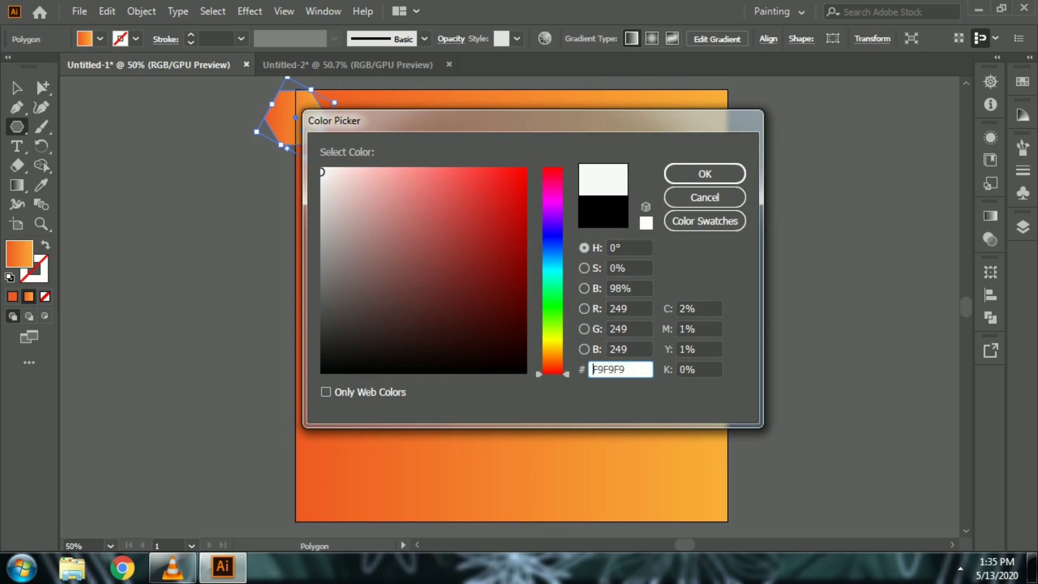
pyautogui.click(704, 174)
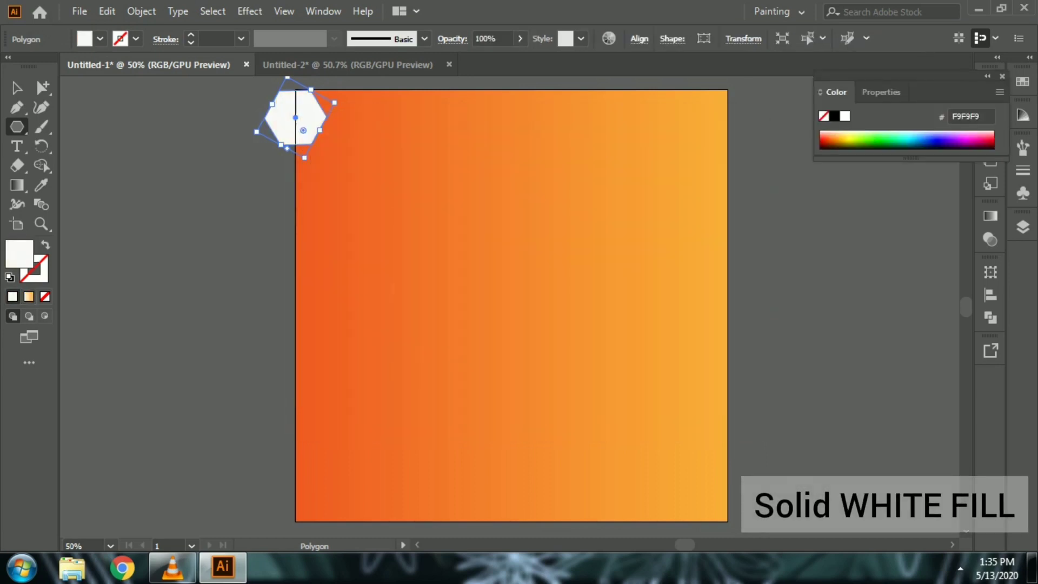
# Lower the hexagon's opacity to 31%.
pyautogui.click(17, 88)
pyautogui.click(520, 38)
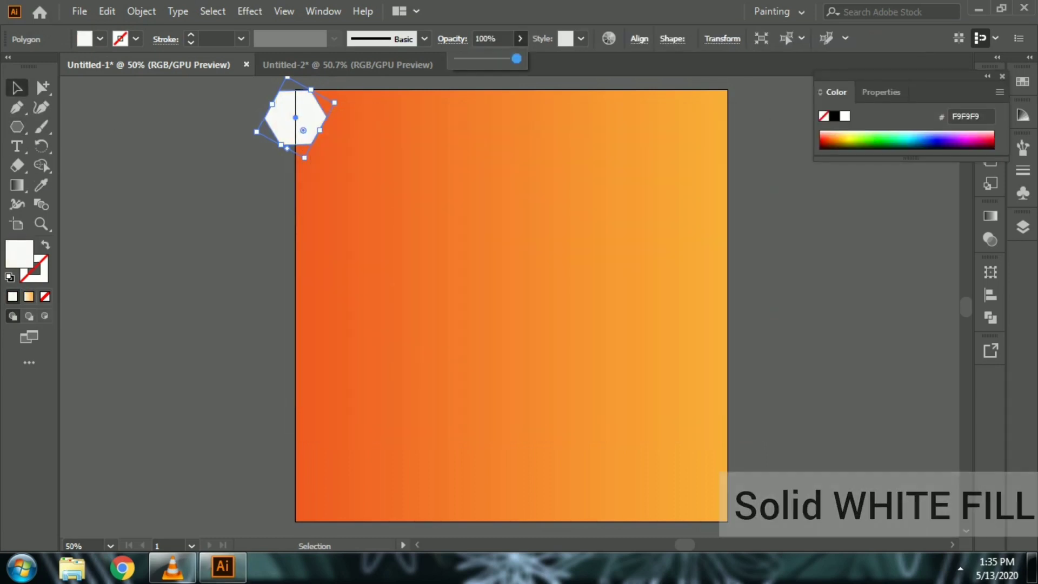
pyautogui.moveTo(520, 58); pyautogui.dragTo(476, 58)
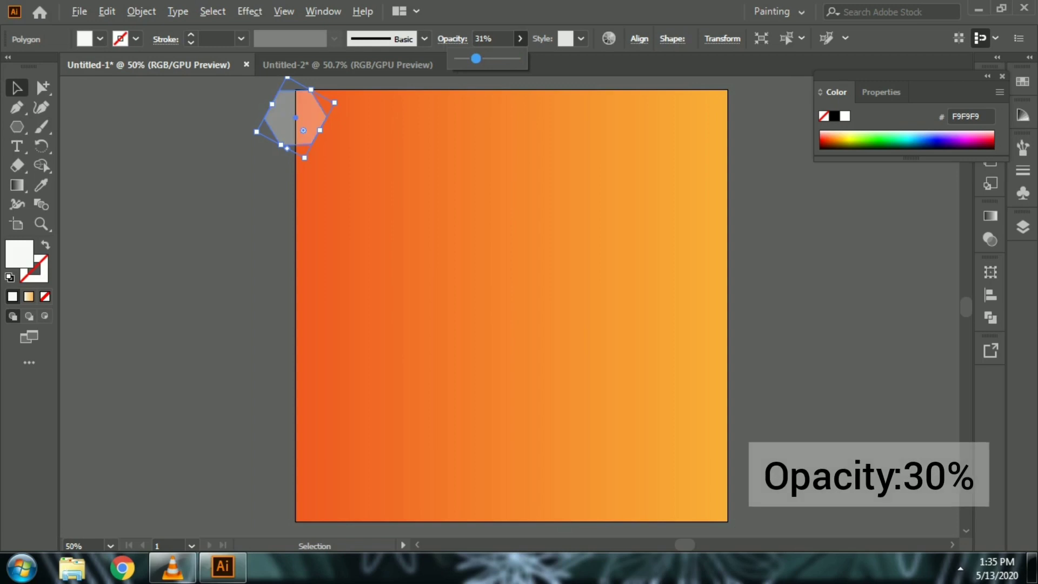
pyautogui.click(490, 38)
pyautogui.press('alt')
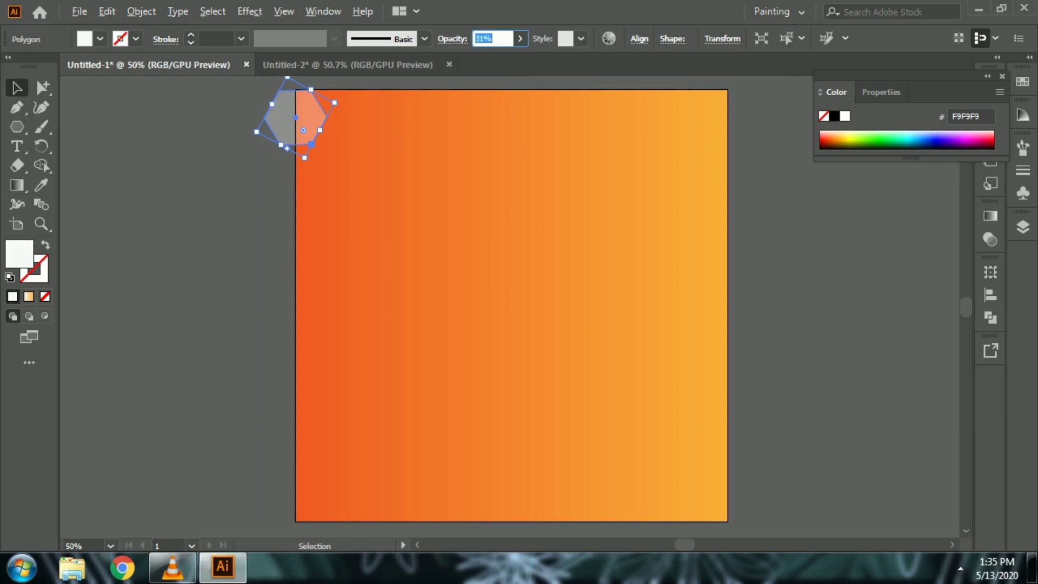
# Copy the hexagon downward repeatedly to form a column along the left edge.
pyautogui.moveTo(295, 147); pyautogui.dragTo(295, 146)
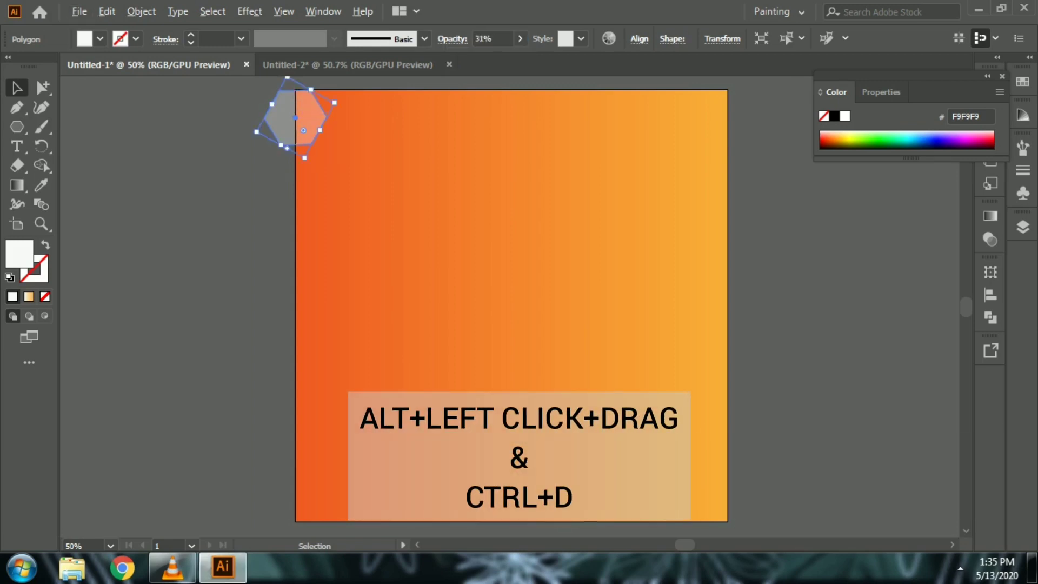
pyautogui.moveTo(295, 147); pyautogui.dragTo(295, 202)
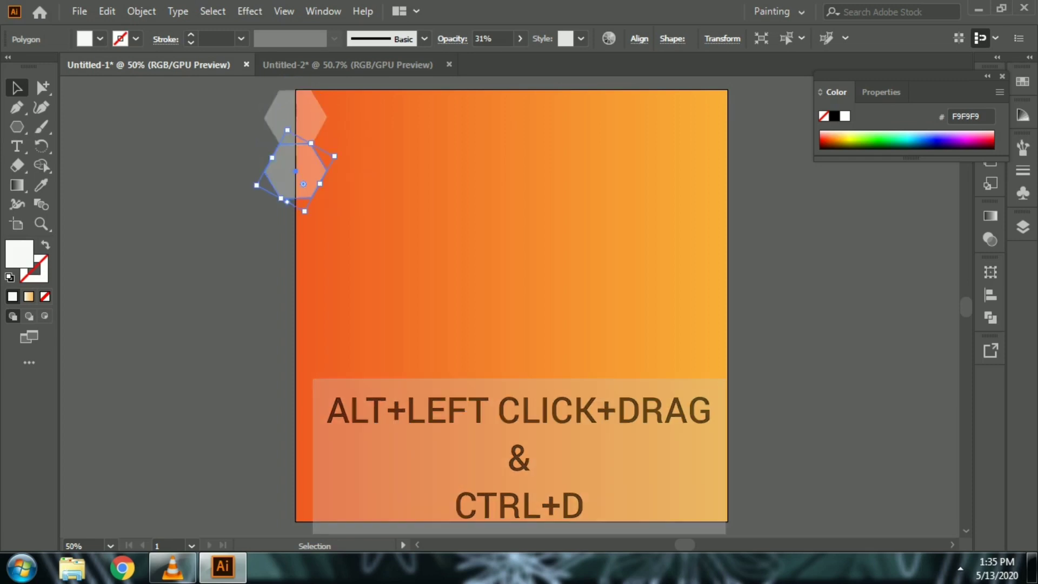
pyautogui.hotkey('ctrl', 'd')
pyautogui.hotkey('ctrl', 'd')
pyautogui.hotkey('ctrl', 'd')
# Copy the column offset right and repeat it until the honeycomb covers the artboard.
pyautogui.hotkey('ctrl', 'a')
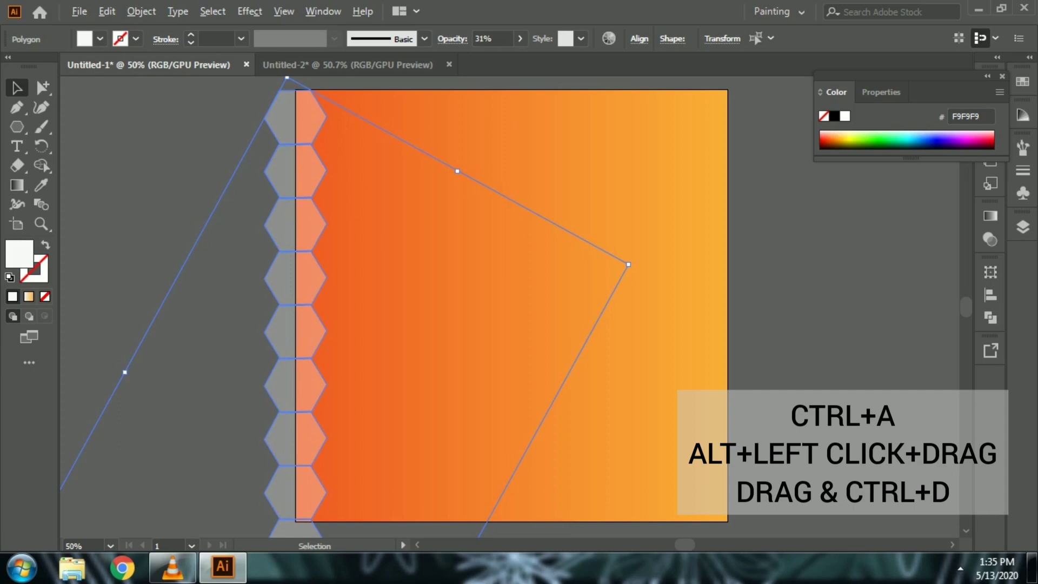
pyautogui.moveTo(295, 198); pyautogui.dragTo(344, 171)
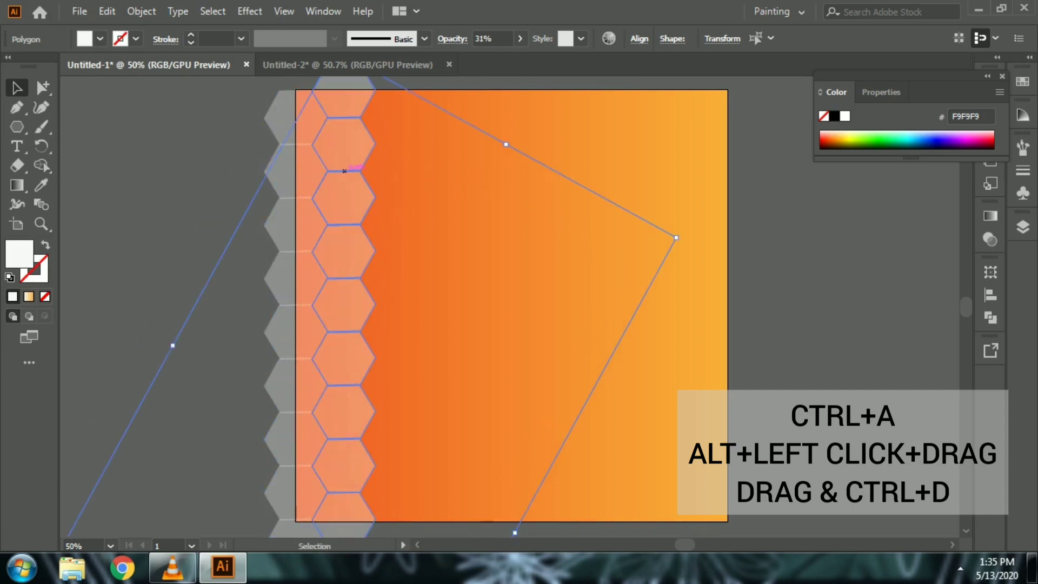
pyautogui.hotkey('ctrl', 'd')
pyautogui.hotkey('ctrl', 'd')
pyautogui.hotkey('ctrl', 'd')
pyautogui.hotkey('ctrl', 'd')
pyautogui.hotkey('ctrl', 'd')
pyautogui.hotkey('ctrl', 'd')
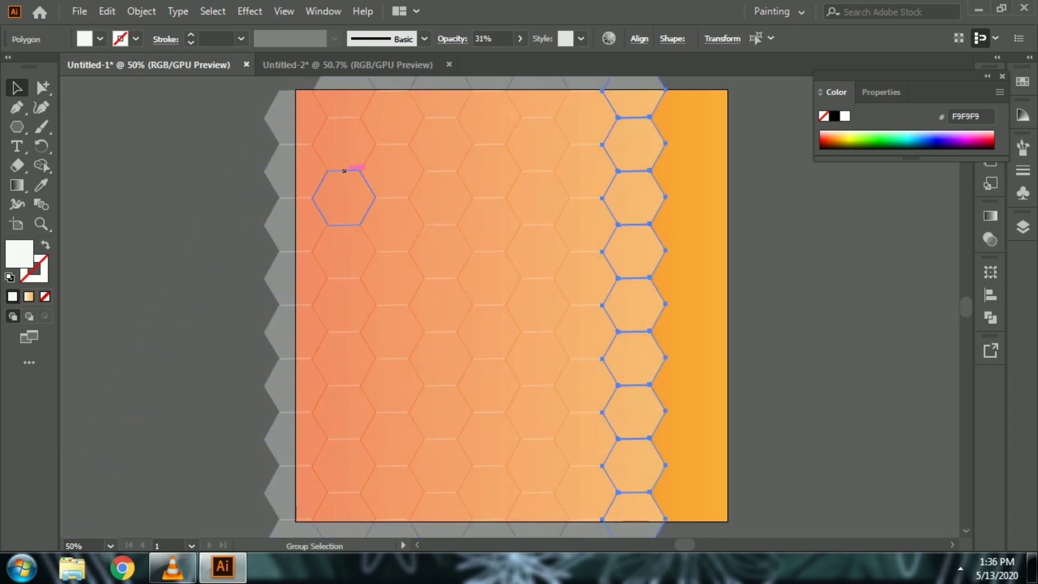
pyautogui.hotkey('ctrl', 'd')
pyautogui.hotkey('ctrl', 'd')
pyautogui.keyDown('ctrl'); pyautogui.click(345, 171); pyautogui.keyUp('ctrl')
pyautogui.hotkey('ctrl', 'shift', 'a')
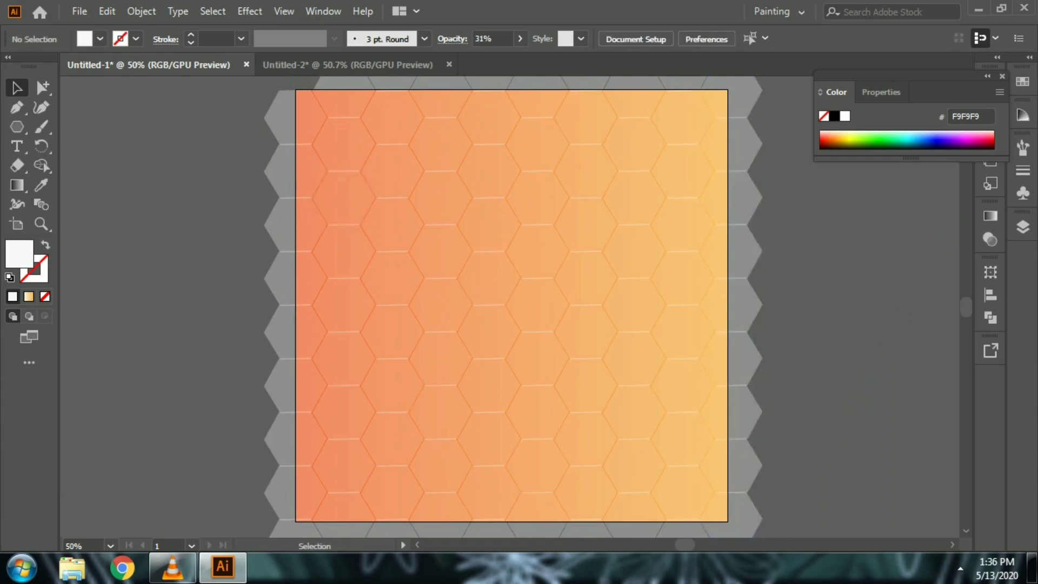
pyautogui.hotkey('ctrl', 'a')
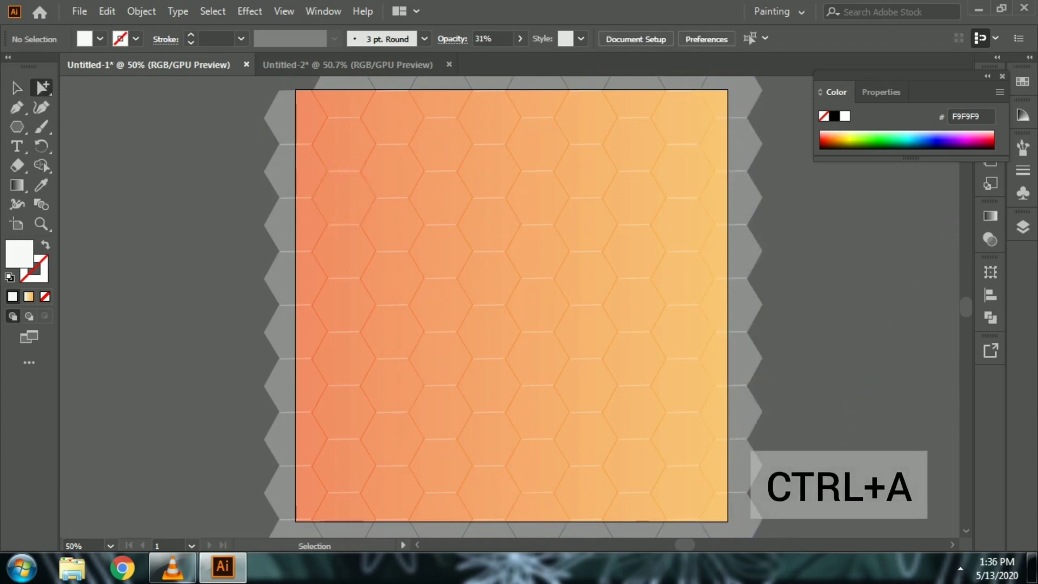
# Group all the hexagons together and clear the selection.
pyautogui.rightClick(284, 184)
pyautogui.click(303, 284)
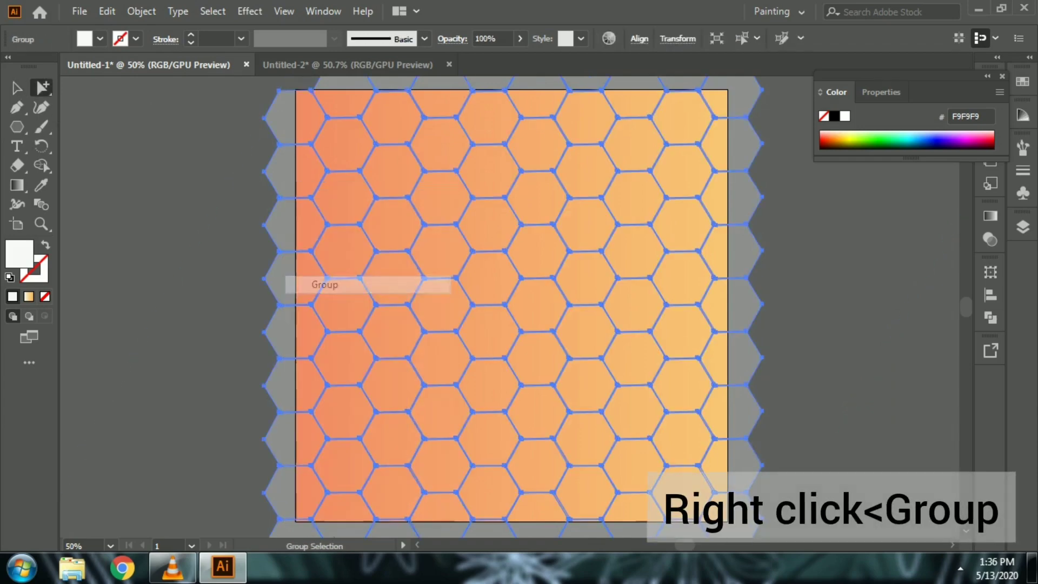
pyautogui.hotkey('ctrl', 'shift', 'a')
# Set twelve scattered edge and corner hexagons to 5% opacity.
pyautogui.click(294, 118)
pyautogui.keyDown('shift'); pyautogui.click(344, 144); pyautogui.keyUp('shift')
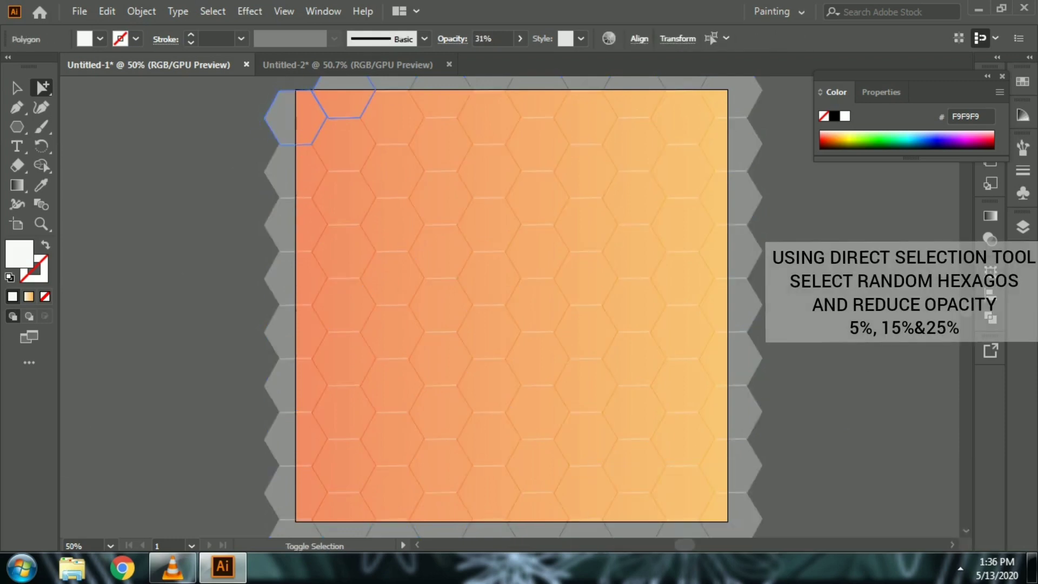
pyautogui.keyDown('shift'); pyautogui.click(440, 198); pyautogui.keyUp('shift')
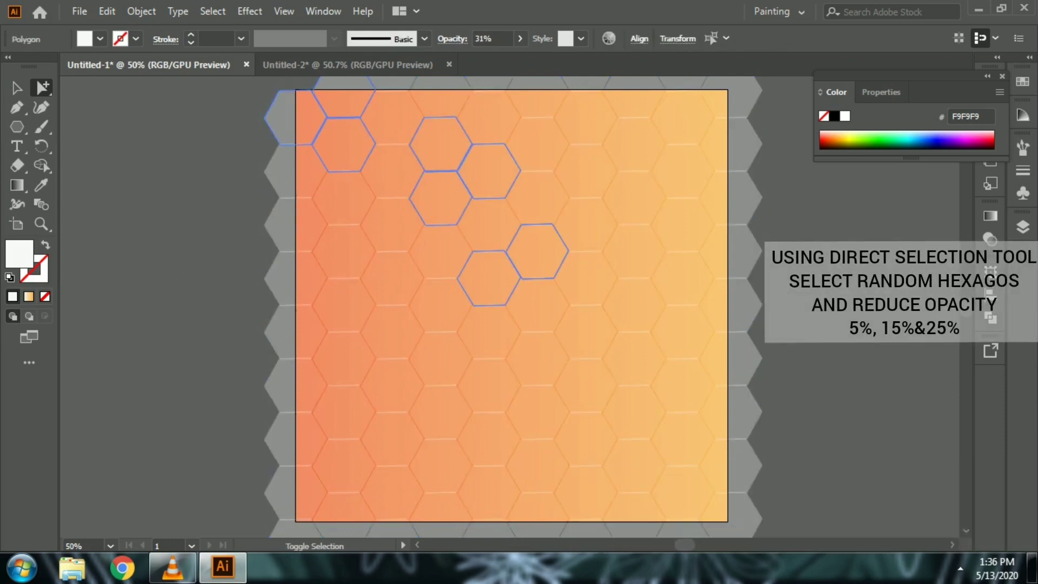
pyautogui.keyDown('shift'); pyautogui.click(538, 304); pyautogui.keyUp('shift')
pyautogui.keyDown('shift'); pyautogui.click(635, 358); pyautogui.keyUp('shift')
pyautogui.keyDown('shift'); pyautogui.click(585, 385); pyautogui.keyUp('shift')
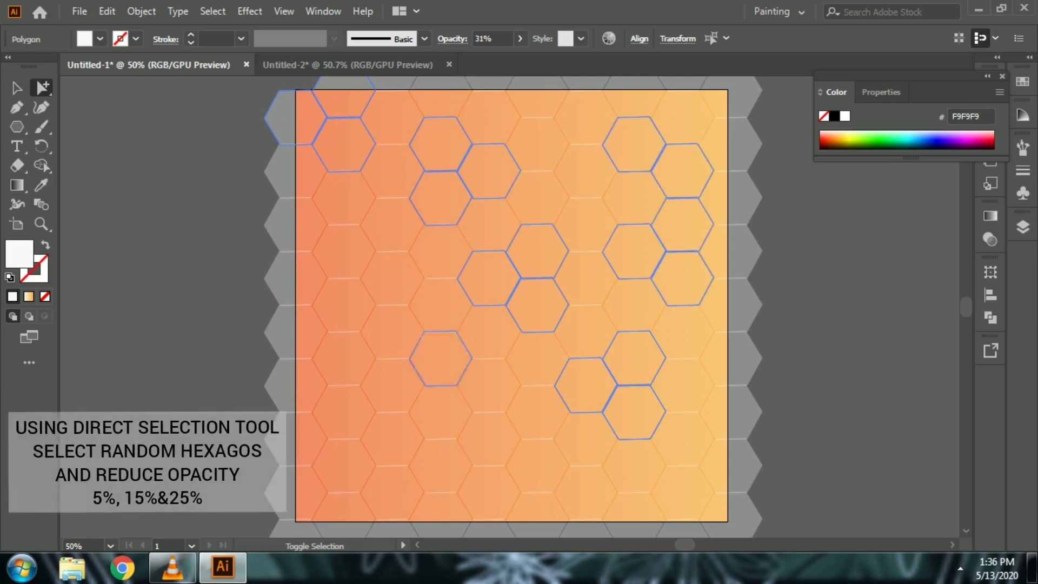
pyautogui.keyDown('shift'); pyautogui.click(344, 412); pyautogui.keyUp('shift')
pyautogui.keyDown('shift'); pyautogui.click(344, 358); pyautogui.keyUp('shift')
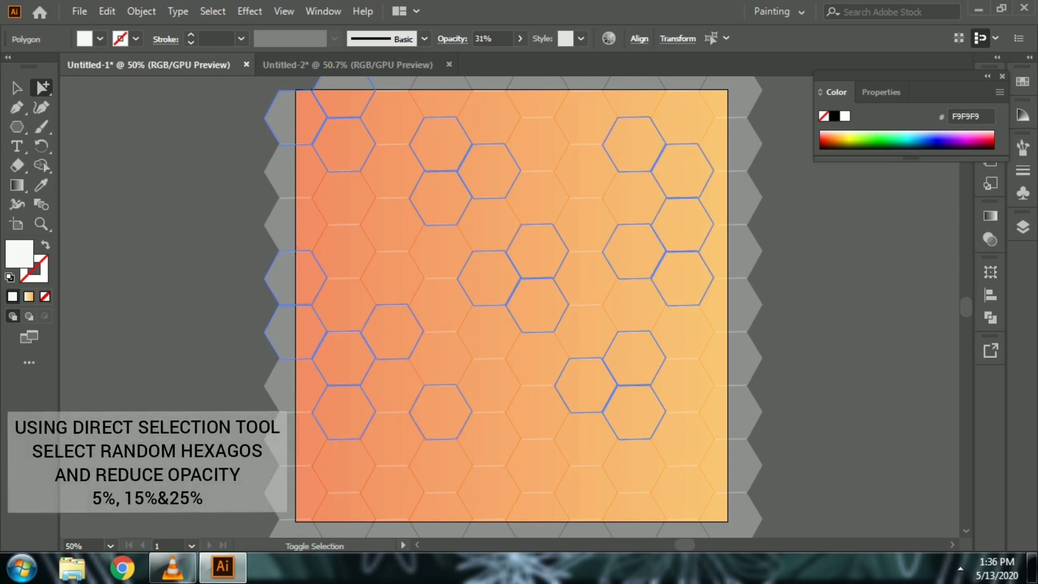
pyautogui.keyDown('shift'); pyautogui.click(295, 493); pyautogui.keyUp('shift')
pyautogui.keyDown('shift'); pyautogui.click(344, 513); pyautogui.keyUp('shift')
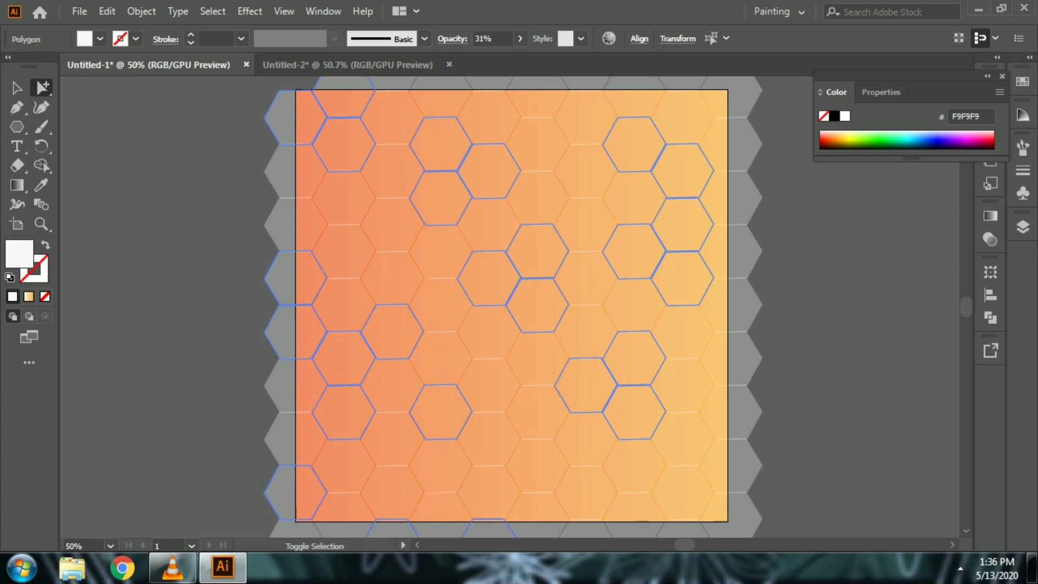
pyautogui.keyDown('shift'); pyautogui.click(730, 467); pyautogui.keyUp('shift')
pyautogui.keyDown('shift'); pyautogui.click(730, 305); pyautogui.keyUp('shift')
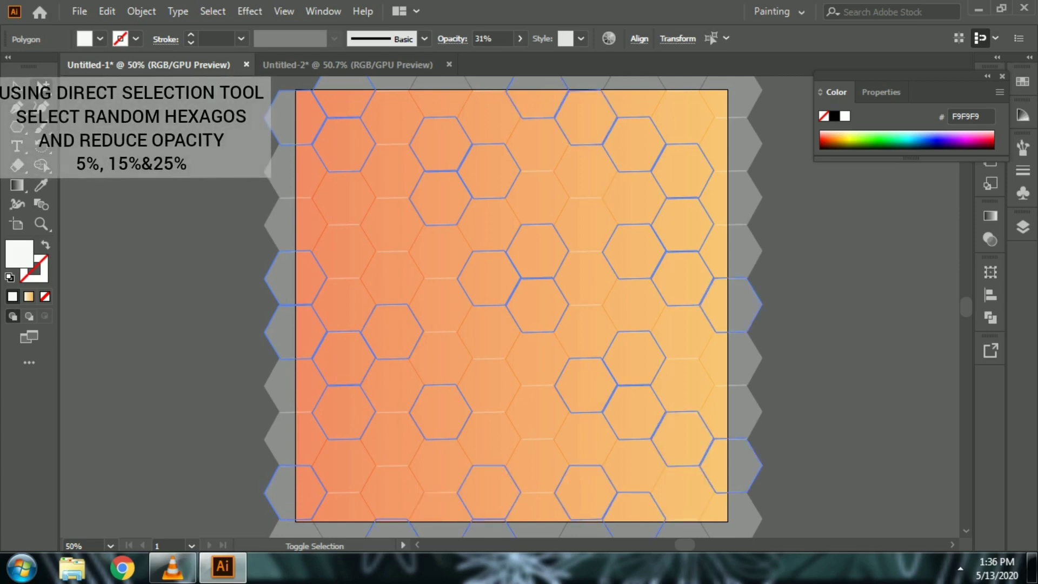
pyautogui.click(489, 38)
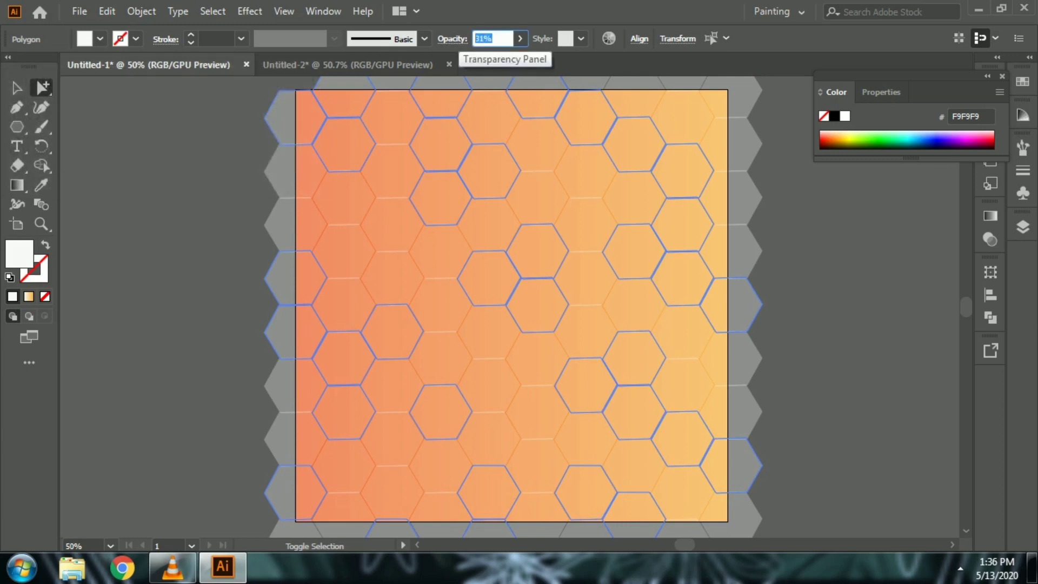
pyautogui.write('5')
pyautogui.press('Return')
pyautogui.click(217, 162)
# Select a second batch of eight scattered hexagons and edit their opacity in the control bar.
pyautogui.click(287, 167)
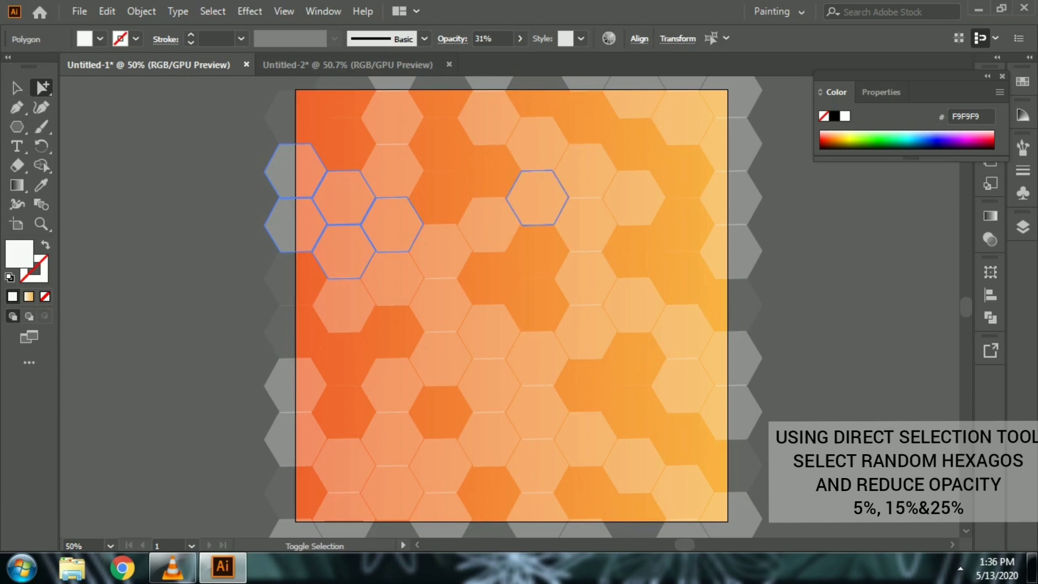
pyautogui.keyDown('shift'); pyautogui.click(537, 143); pyautogui.keyUp('shift')
pyautogui.keyDown('shift'); pyautogui.click(585, 170); pyautogui.keyUp('shift')
pyautogui.keyDown('shift'); pyautogui.click(728, 102); pyautogui.keyUp('shift')
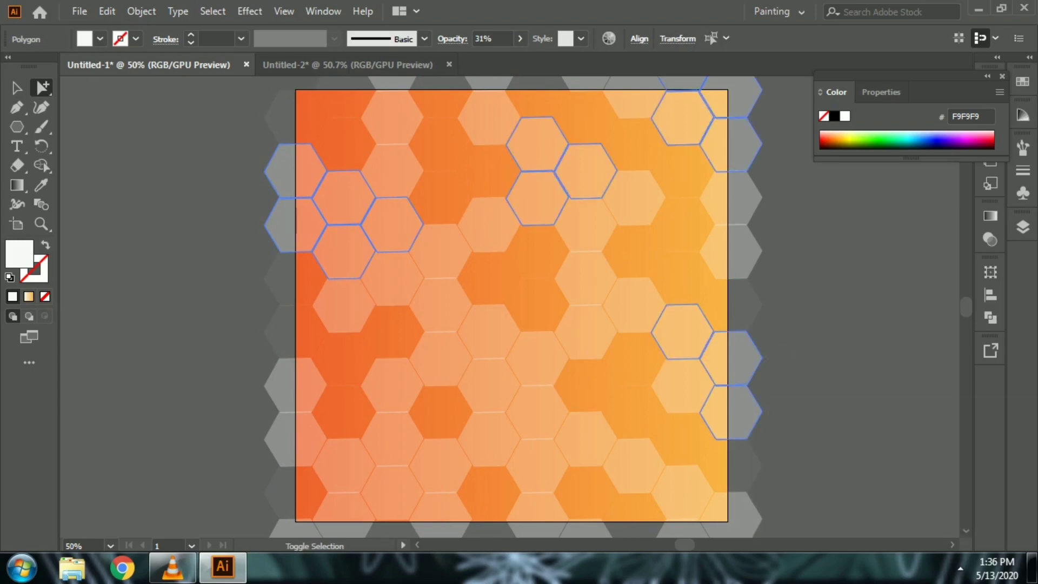
pyautogui.keyDown('shift'); pyautogui.click(488, 438); pyautogui.keyUp('shift')
pyautogui.keyDown('shift'); pyautogui.click(537, 411); pyautogui.keyUp('shift')
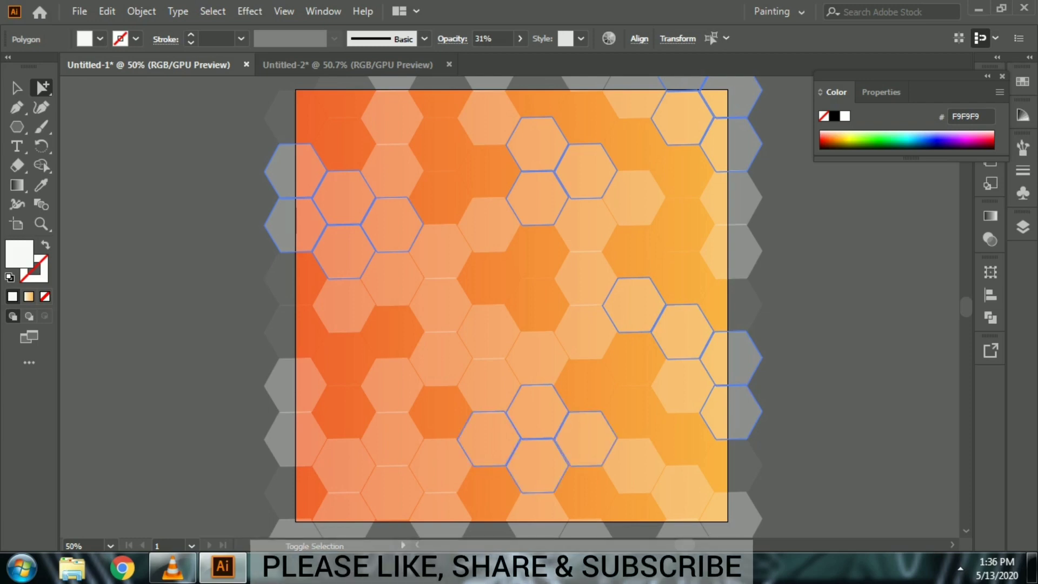
pyautogui.keyDown('shift'); pyautogui.click(344, 466); pyautogui.keyUp('shift')
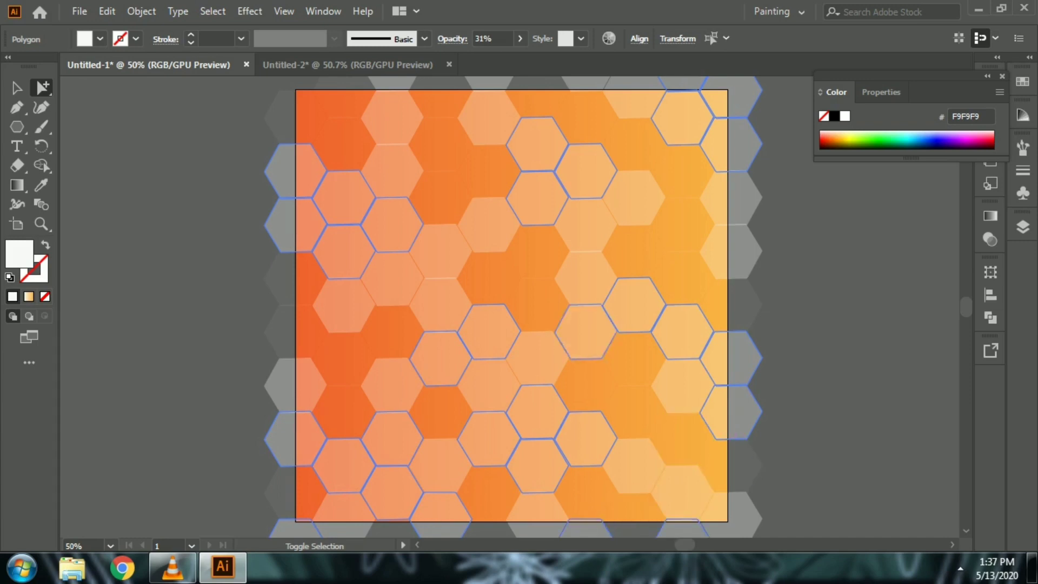
pyautogui.keyDown('shift'); pyautogui.click(573, 227); pyautogui.keyUp('shift')
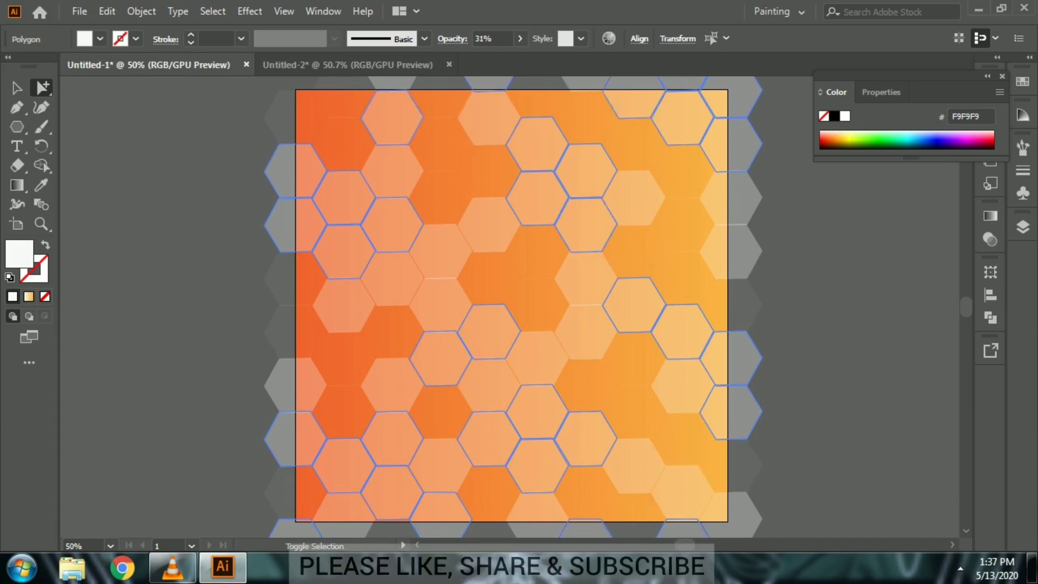
pyautogui.click(487, 39)
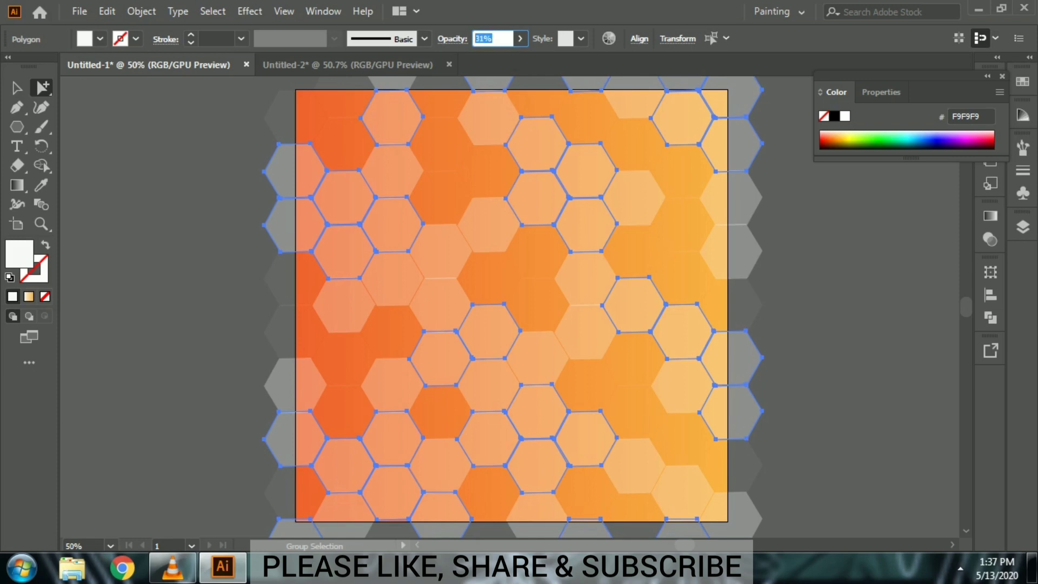
pyautogui.write('15')
# Shift-select eleven scattered middle and right-side hexagons as a third batch.
pyautogui.click(392, 171)
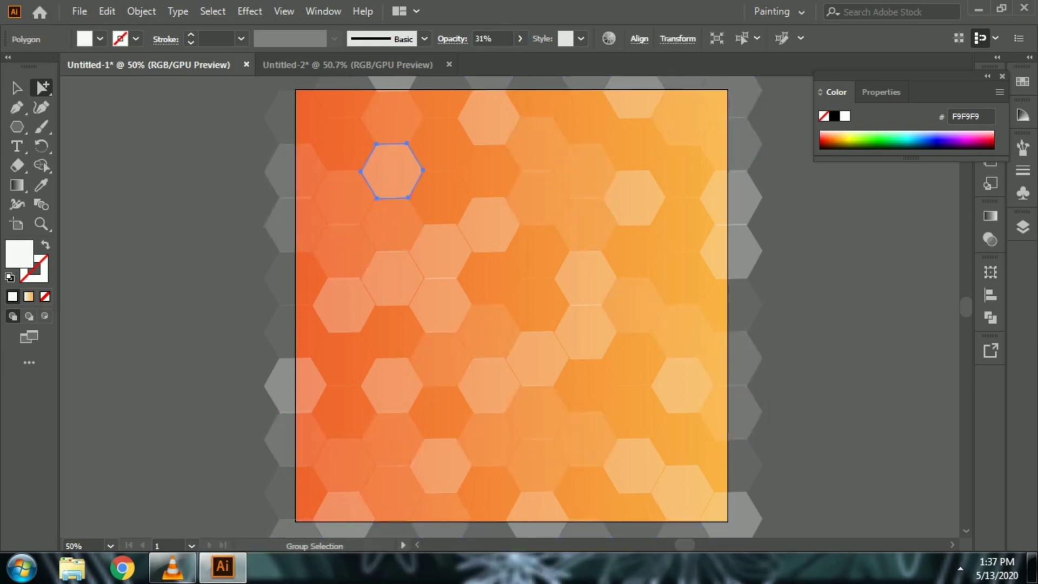
pyautogui.keyDown('shift'); pyautogui.click(441, 251); pyautogui.keyUp('shift')
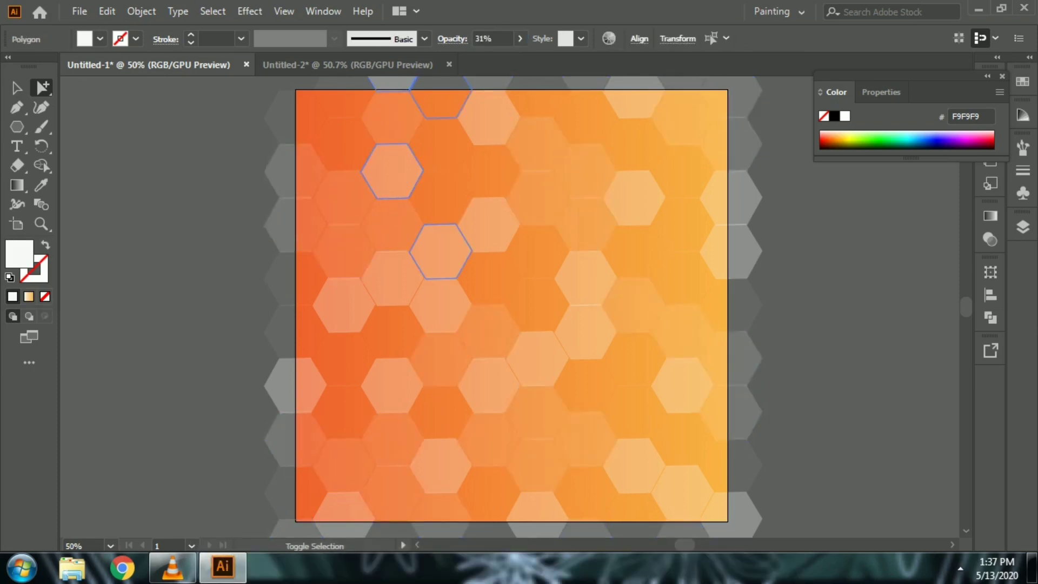
pyautogui.keyDown('shift'); pyautogui.click(489, 116); pyautogui.keyUp('shift')
pyautogui.keyDown('shift'); pyautogui.click(635, 100); pyautogui.keyUp('shift')
pyautogui.keyDown('shift'); pyautogui.click(489, 225); pyautogui.keyUp('shift')
pyautogui.keyDown('shift'); pyautogui.click(634, 197); pyautogui.keyUp('shift')
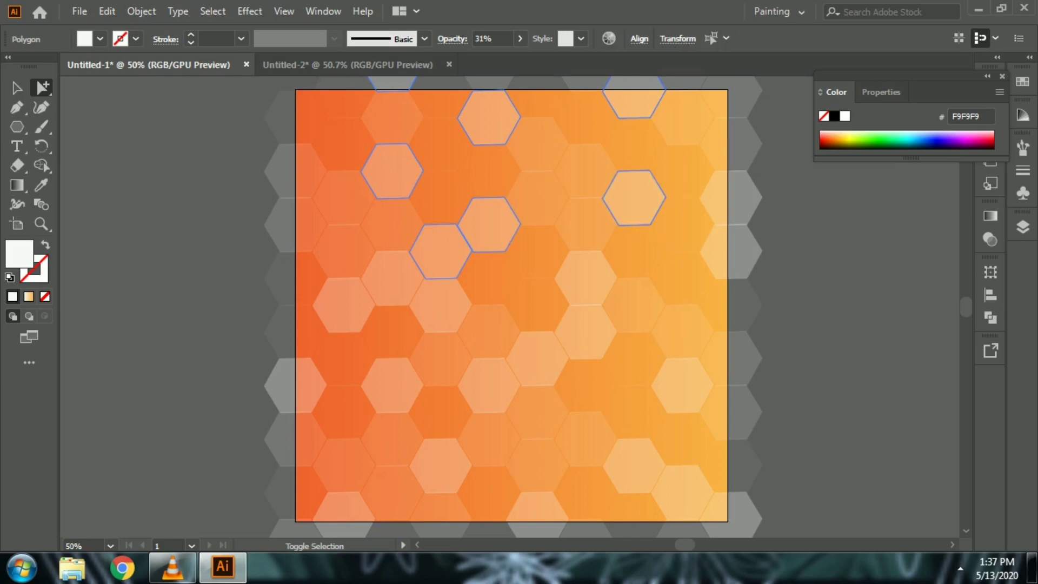
pyautogui.keyDown('shift'); pyautogui.click(731, 251); pyautogui.keyUp('shift')
pyautogui.keyDown('shift'); pyautogui.click(586, 277); pyautogui.keyUp('shift')
pyautogui.keyDown('shift'); pyautogui.click(586, 331); pyautogui.keyUp('shift')
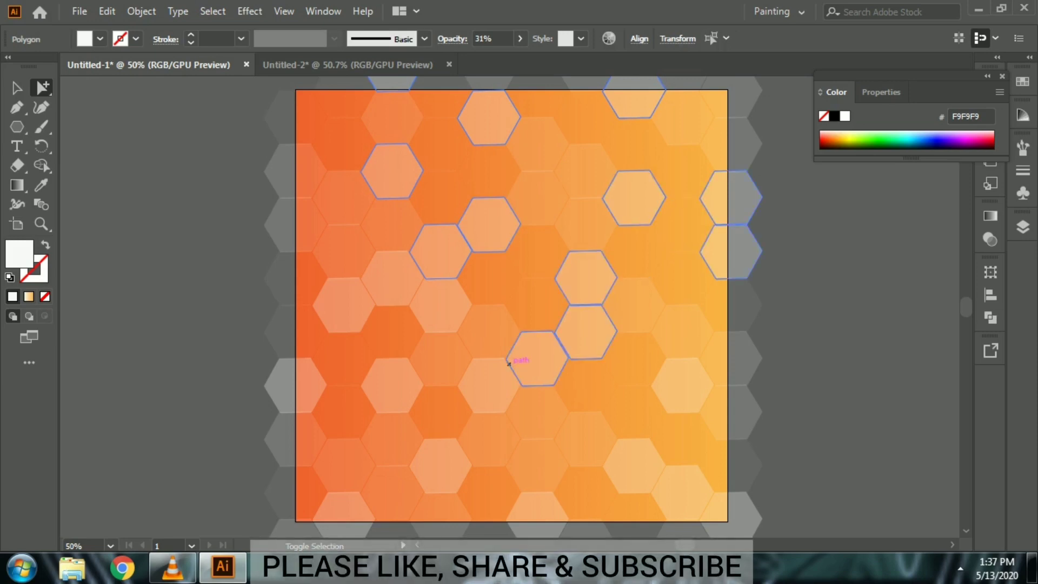
pyautogui.keyDown('shift'); pyautogui.click(490, 385); pyautogui.keyUp('shift')
pyautogui.keyDown('shift'); pyautogui.click(441, 306); pyautogui.keyUp('shift')
# Add seven more pale hexagons to the batch and set them all to 25% opacity.
pyautogui.keyDown('shift'); pyautogui.click(343, 304); pyautogui.keyUp('shift')
pyautogui.keyDown('shift'); pyautogui.click(295, 385); pyautogui.keyUp('shift')
pyautogui.keyDown('shift'); pyautogui.click(343, 412); pyautogui.keyUp('shift')
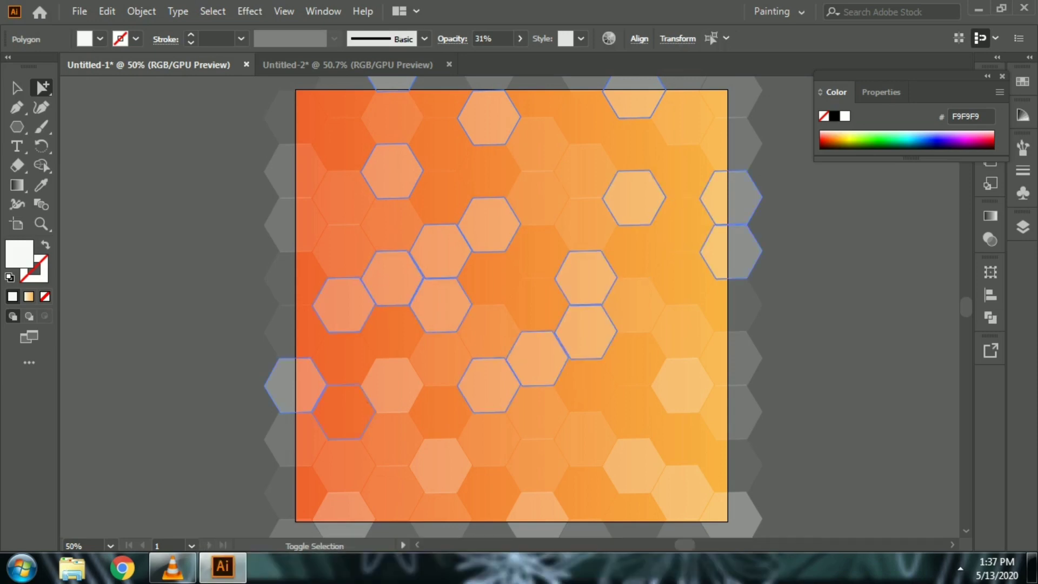
pyautogui.keyDown('shift'); pyautogui.click(633, 466); pyautogui.keyUp('shift')
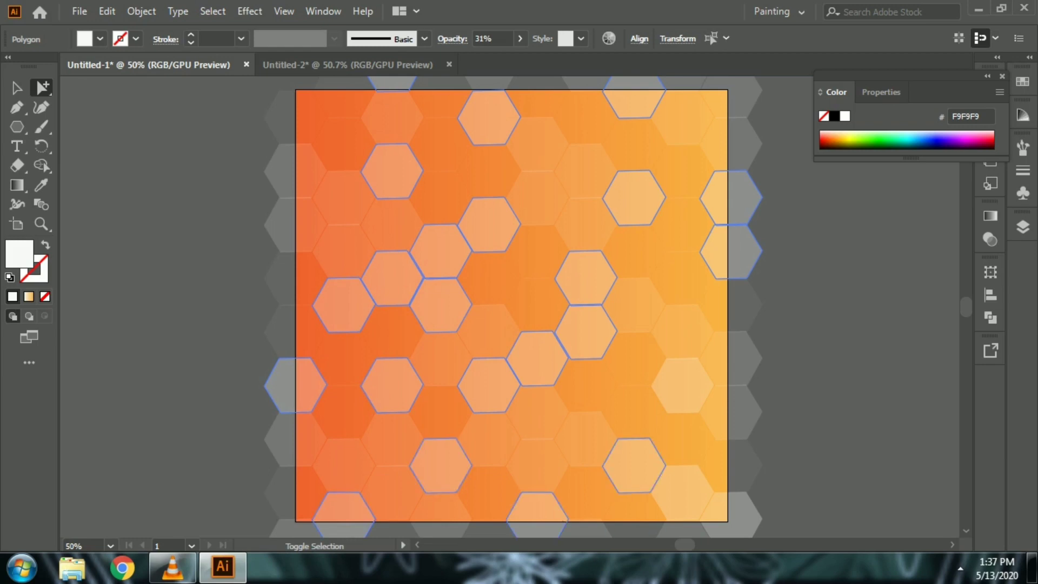
pyautogui.keyDown('shift'); pyautogui.click(682, 492); pyautogui.keyUp('shift')
pyautogui.keyDown('shift'); pyautogui.click(731, 520); pyautogui.keyUp('shift')
pyautogui.keyDown('shift'); pyautogui.click(392, 225); pyautogui.keyUp('shift')
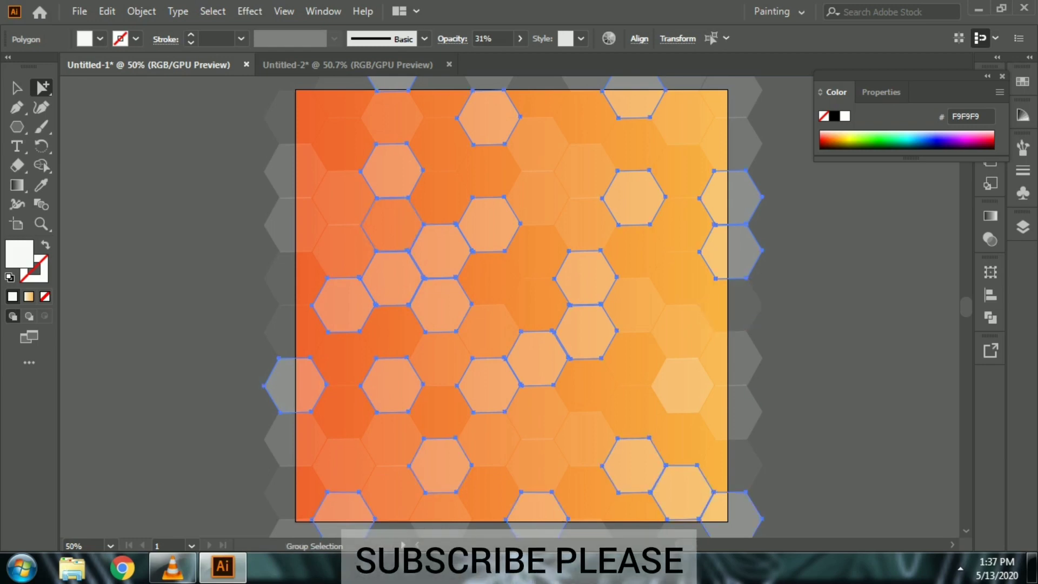
pyautogui.click(490, 38)
pyautogui.write('25')
pyautogui.press('Return')
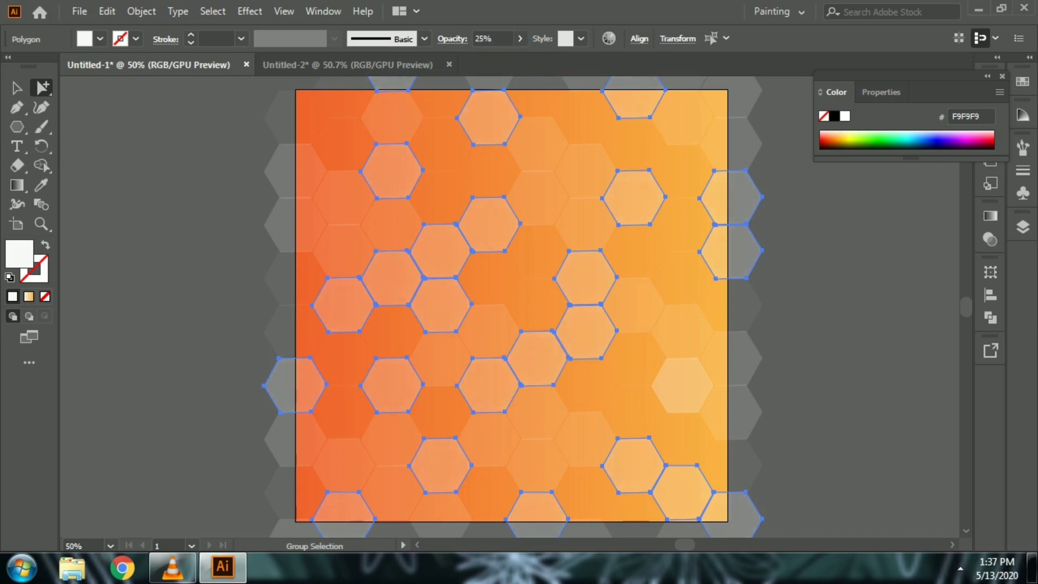
pyautogui.hotkey('ctrl', 'shift', 'a')
# Delete the spare grey hexagons below the artboard.
pyautogui.scroll(-5, 512, 306)
pyautogui.scroll(-4, 512, 307)
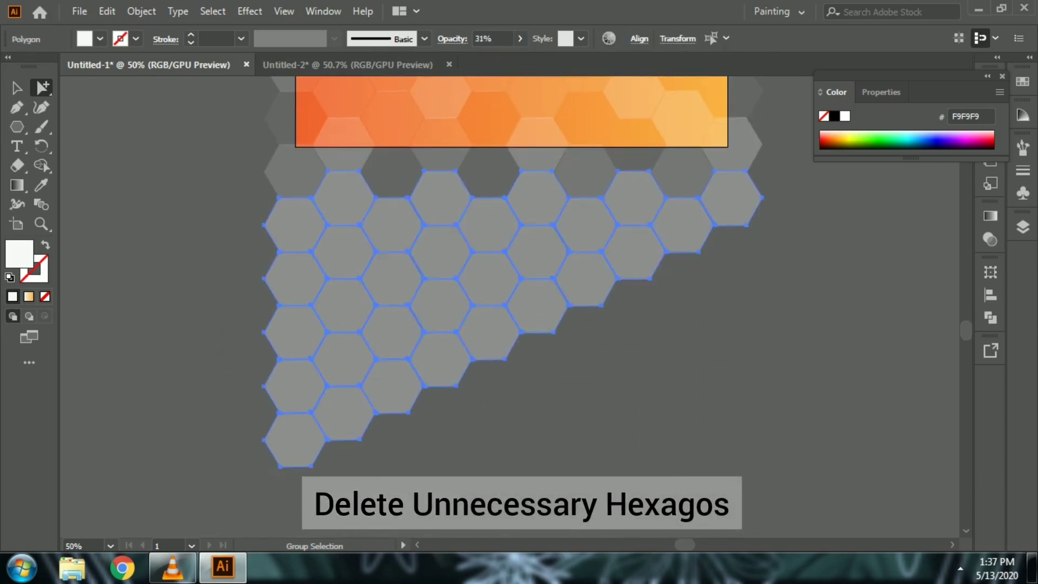
pyautogui.press('Delete')
# Marquee-select and delete the grey hexagons above the artboard, then select the whole pattern.
pyautogui.scroll(6, 512, 307)
pyautogui.scroll(6, 513, 307)
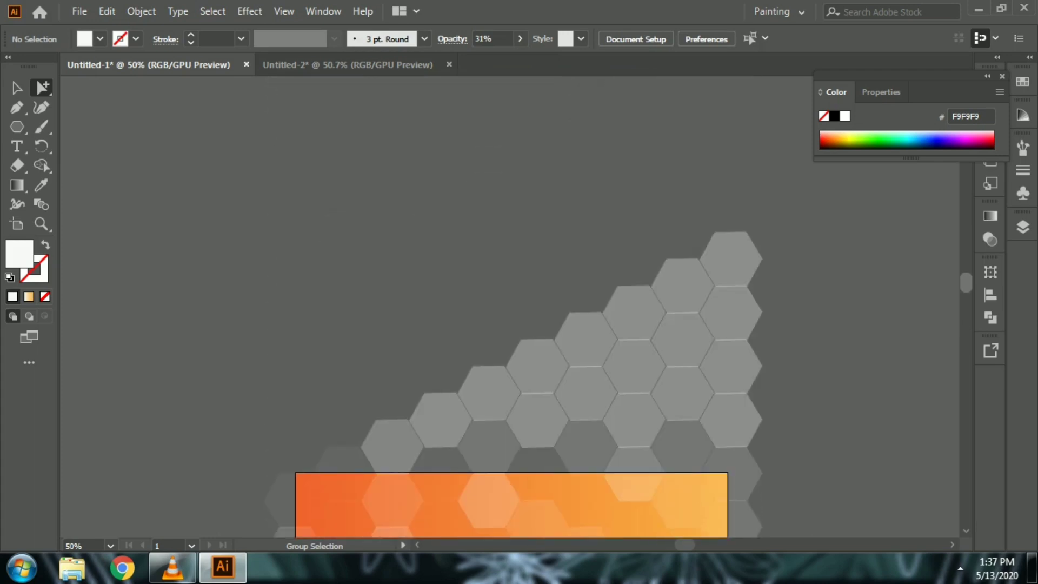
pyautogui.moveTo(352, 184); pyautogui.dragTo(765, 382)
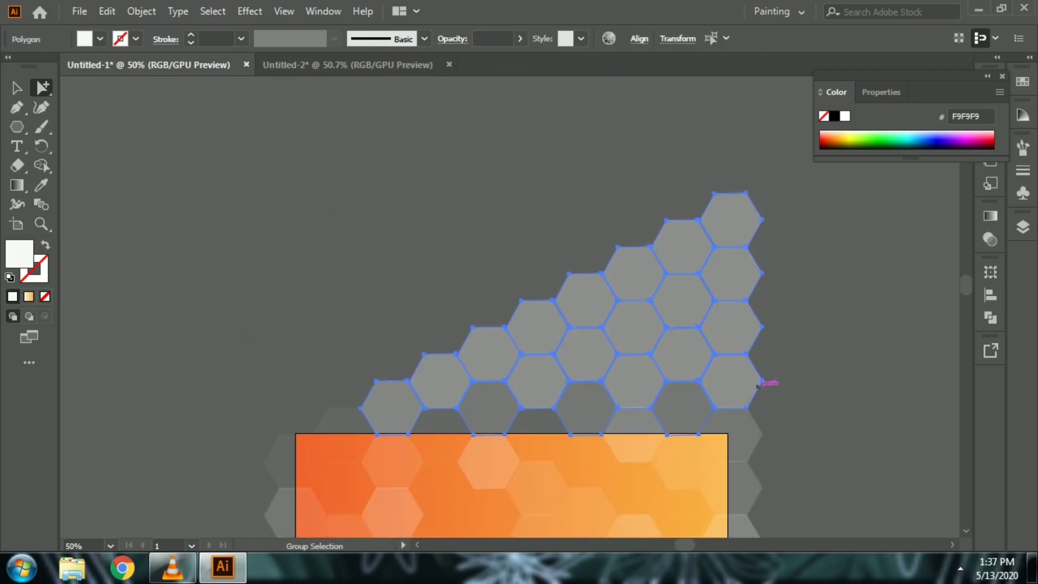
pyautogui.press('Delete')
pyautogui.scroll(-11, 512, 306)
pyautogui.hotkey('ctrl', 'a')
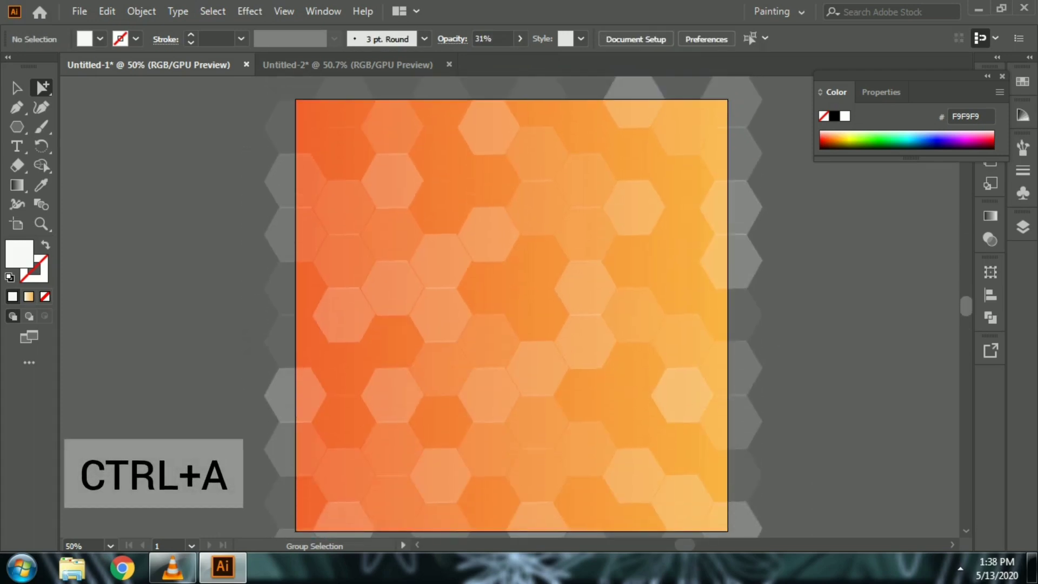
# Paste a copy of the hexagon pattern in front and rotate it 180°.
pyautogui.hotkey('ctrl', 'c')
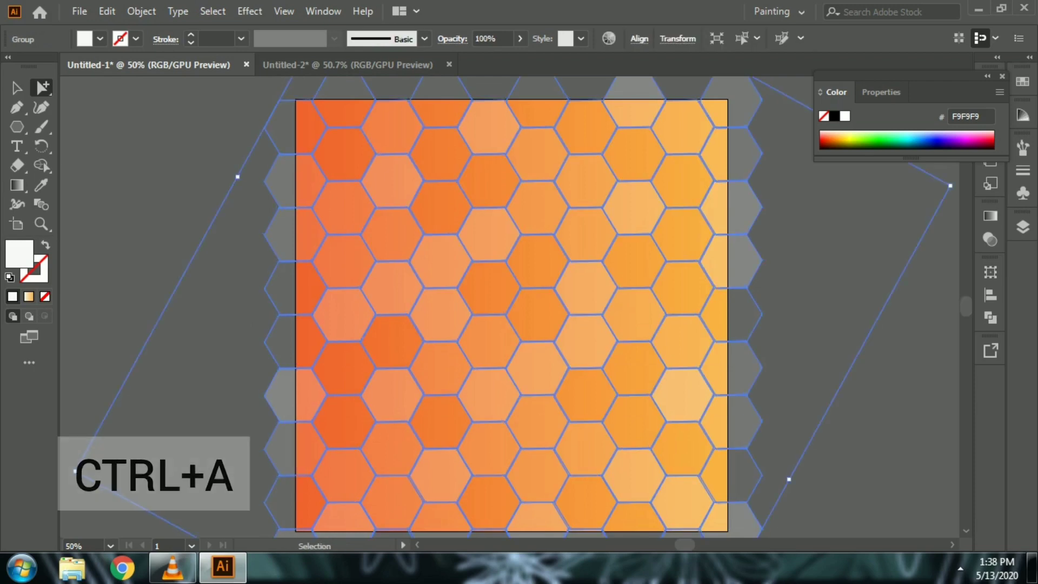
pyautogui.hotkey('ctrl', 'f')
pyautogui.hotkey('ctrl', '-')
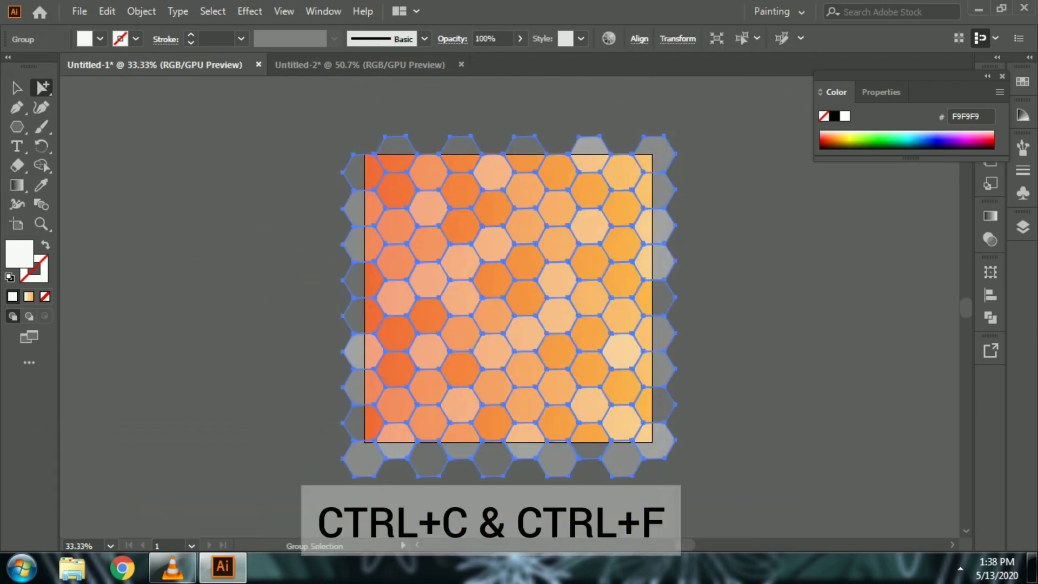
pyautogui.press('v')
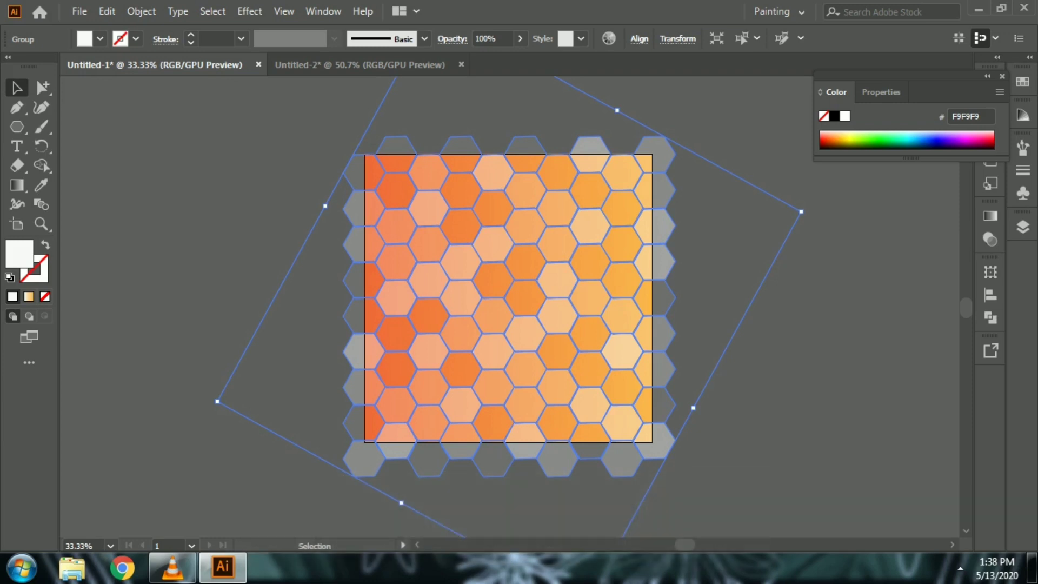
pyautogui.press('r')
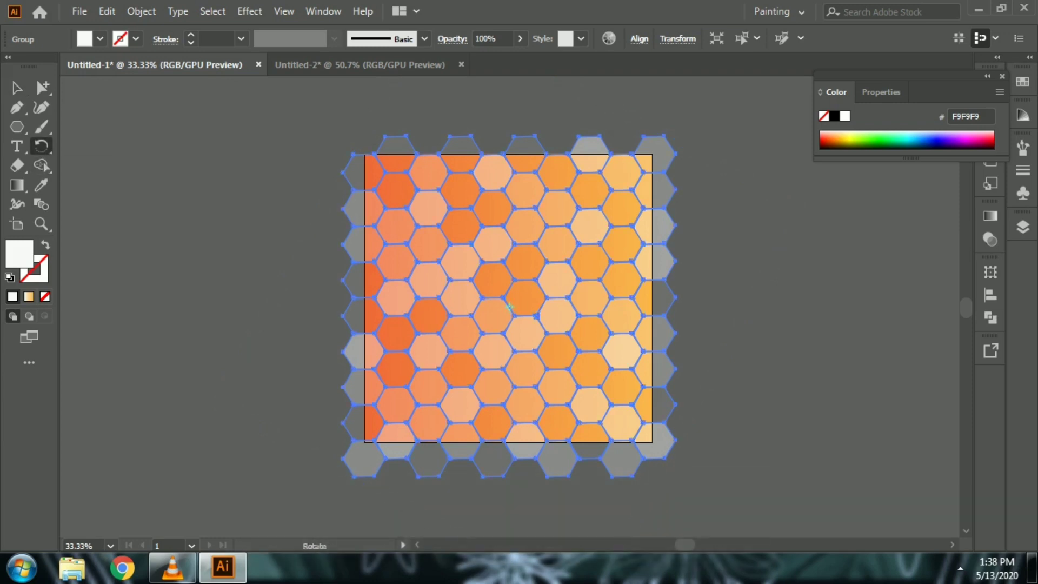
pyautogui.press('Return')
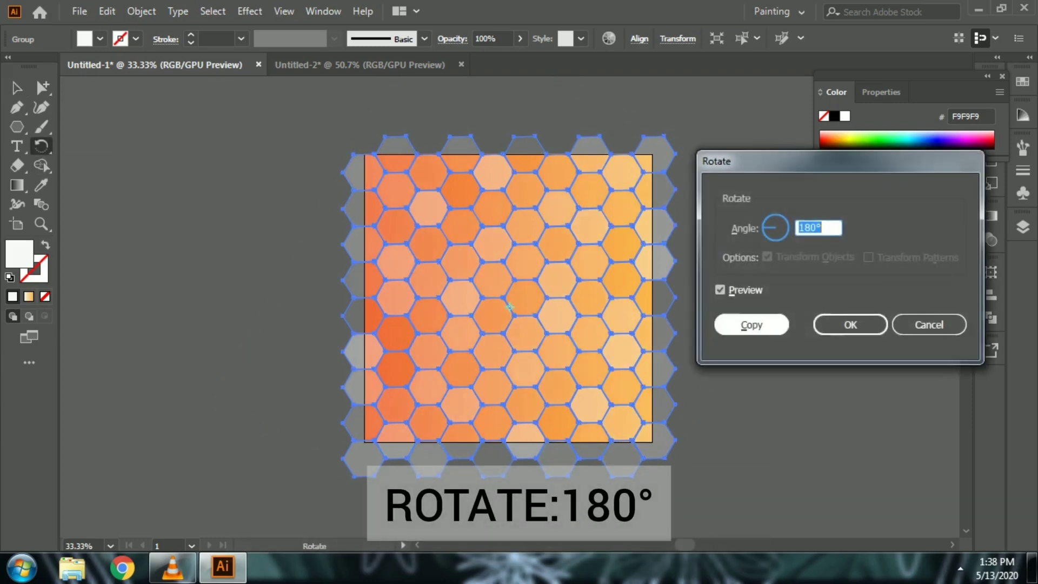
pyautogui.press('Return')
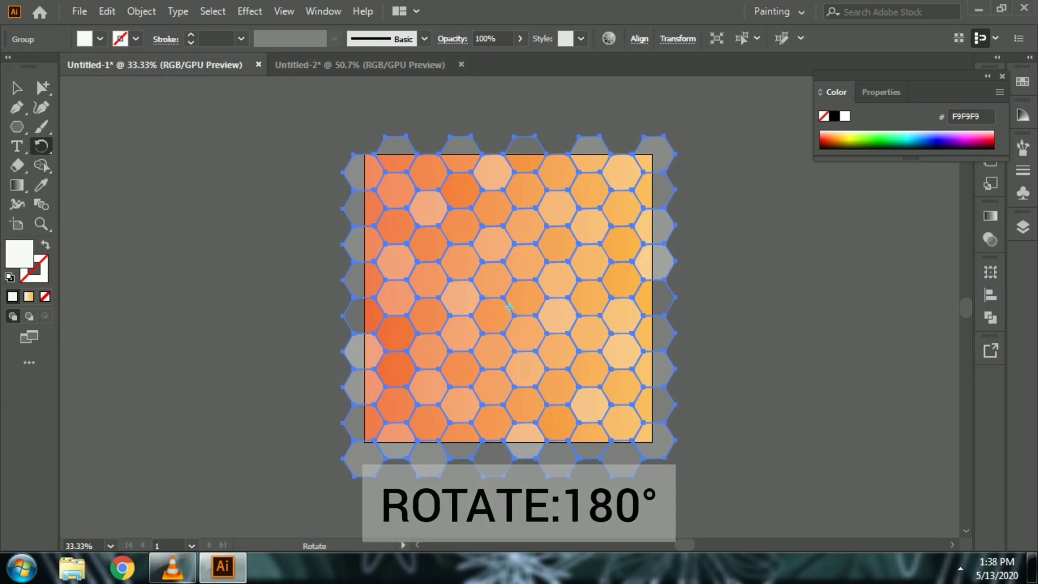
# Nudge the rotated copy two steps left, one up and one right, then deselect.
pyautogui.press('v')
pyautogui.press('Left')
pyautogui.press('Left')
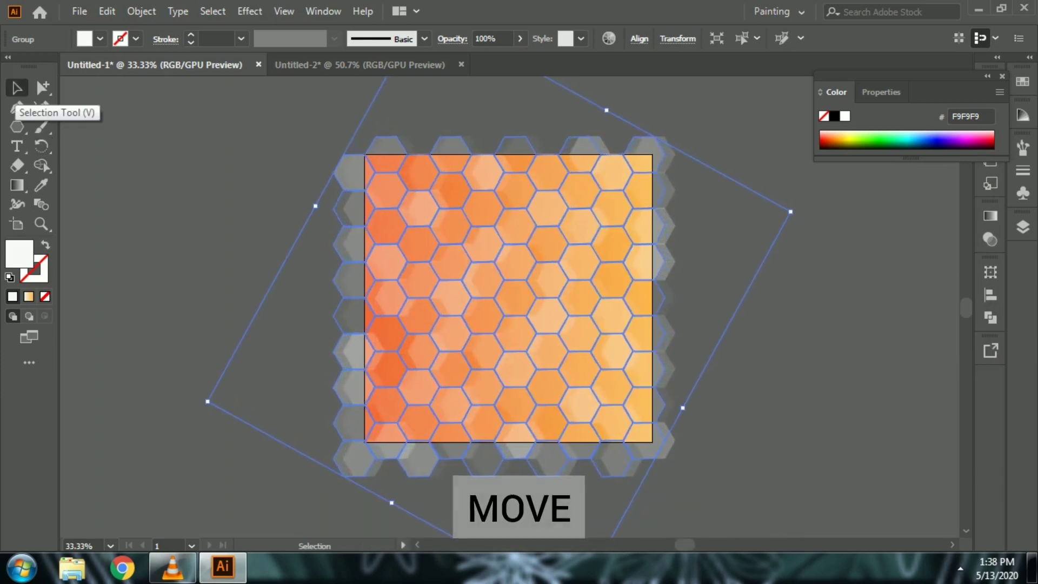
pyautogui.press('Left')
pyautogui.press('Left')
pyautogui.press('Left')
pyautogui.press('Left')
pyautogui.press('Left')
pyautogui.press('Left')
pyautogui.press('Left')
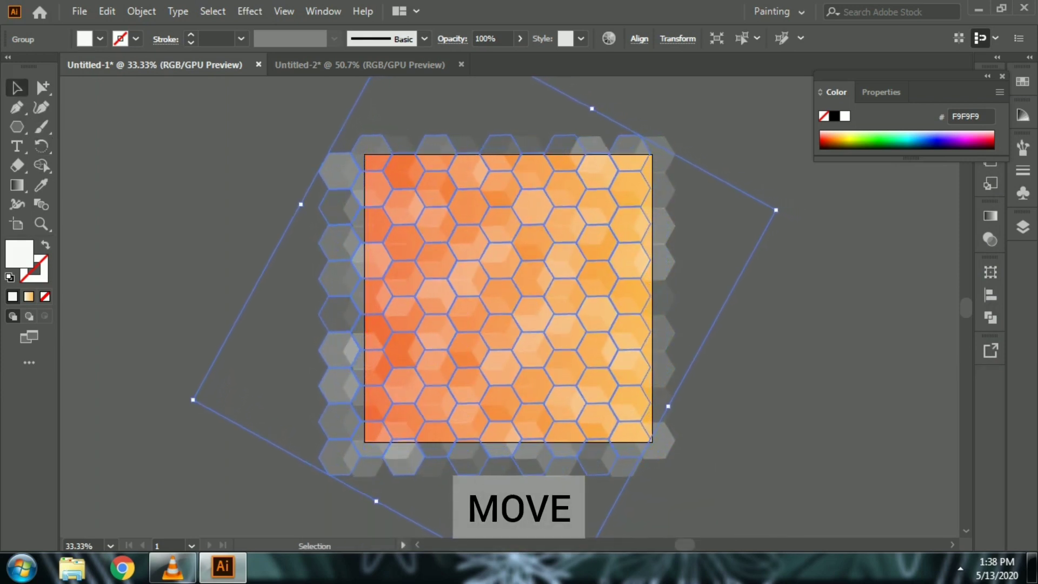
pyautogui.press('Up')
pyautogui.press('Up')
pyautogui.press('Up')
pyautogui.press('Right')
pyautogui.press('Right')
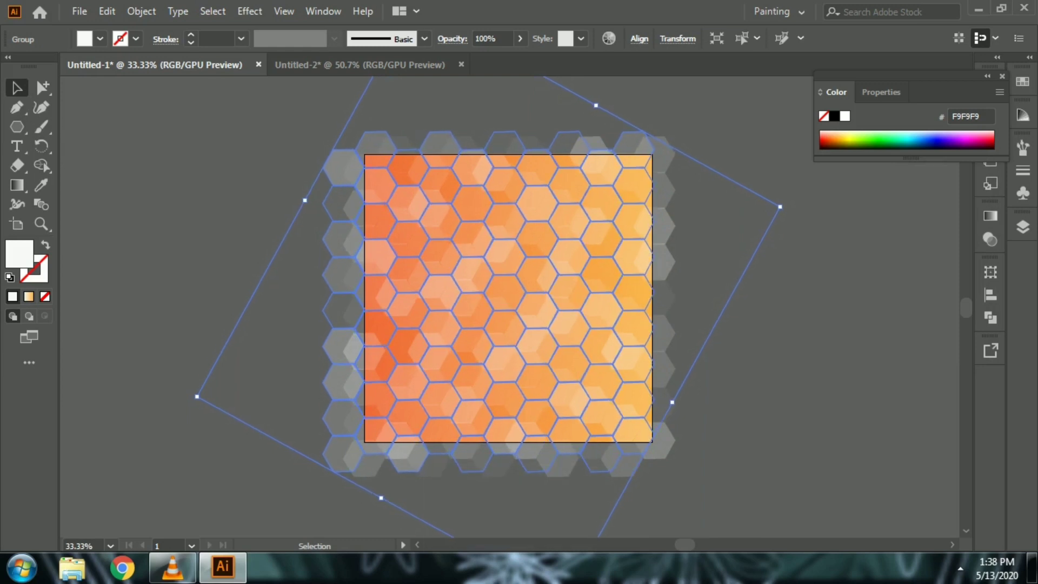
pyautogui.hotkey('ctrl', 'shift', 'a')
pyautogui.hotkey('ctrl', '+')
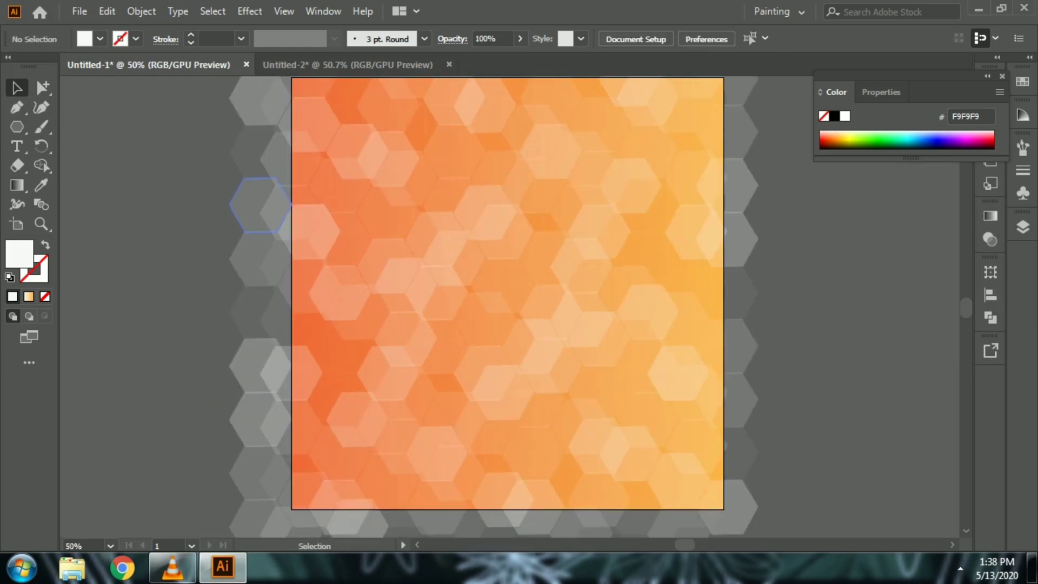
# Draw an artboard-sized square and use it as a clipping mask over all hexagons.
pyautogui.moveTo(17, 126); pyautogui.dragTo(70, 144)
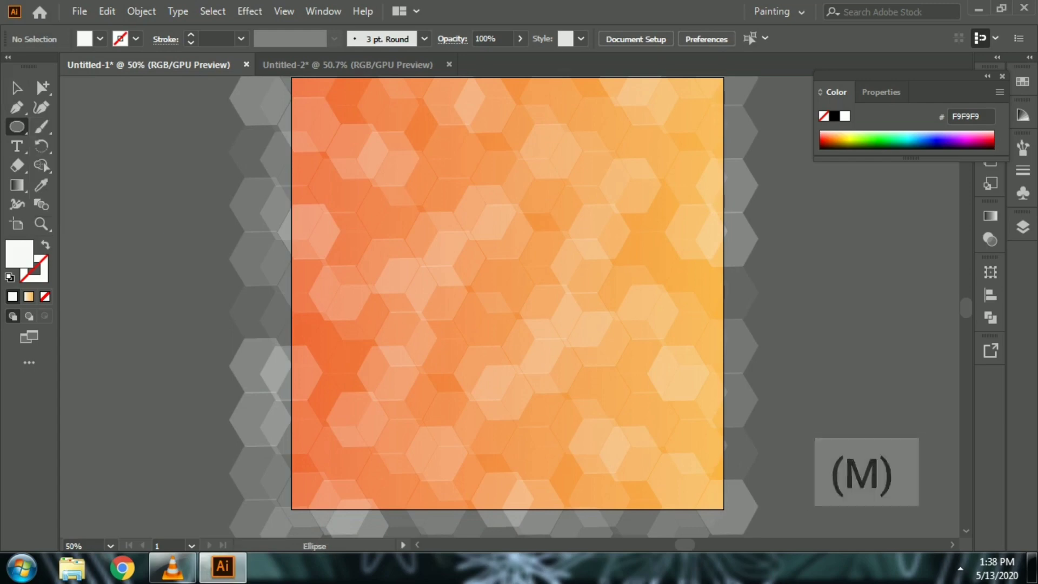
pyautogui.press('m')
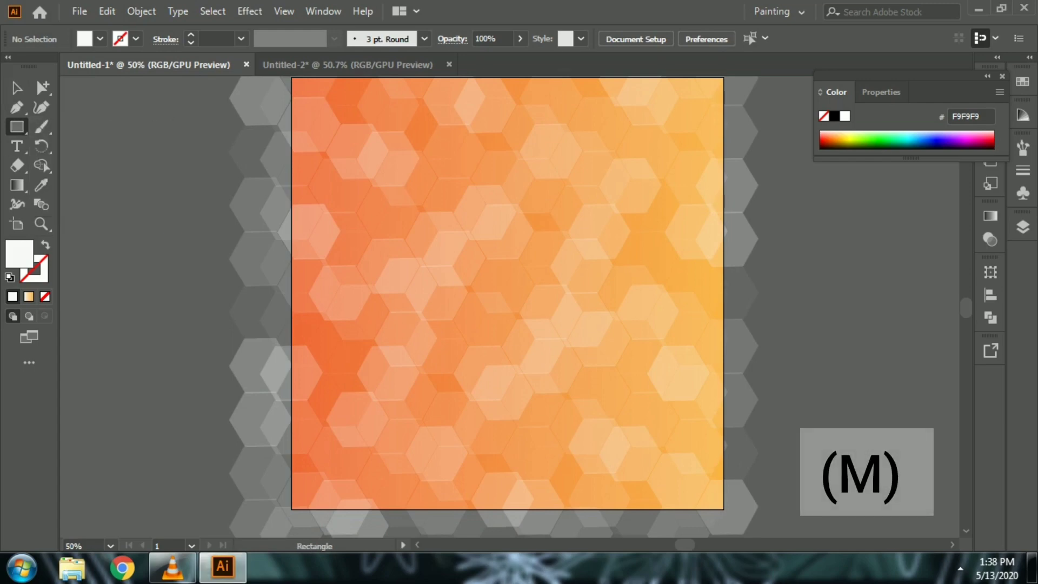
pyautogui.hotkey('ctrl', '-')
pyautogui.moveTo(366, 155); pyautogui.dragTo(652, 440)
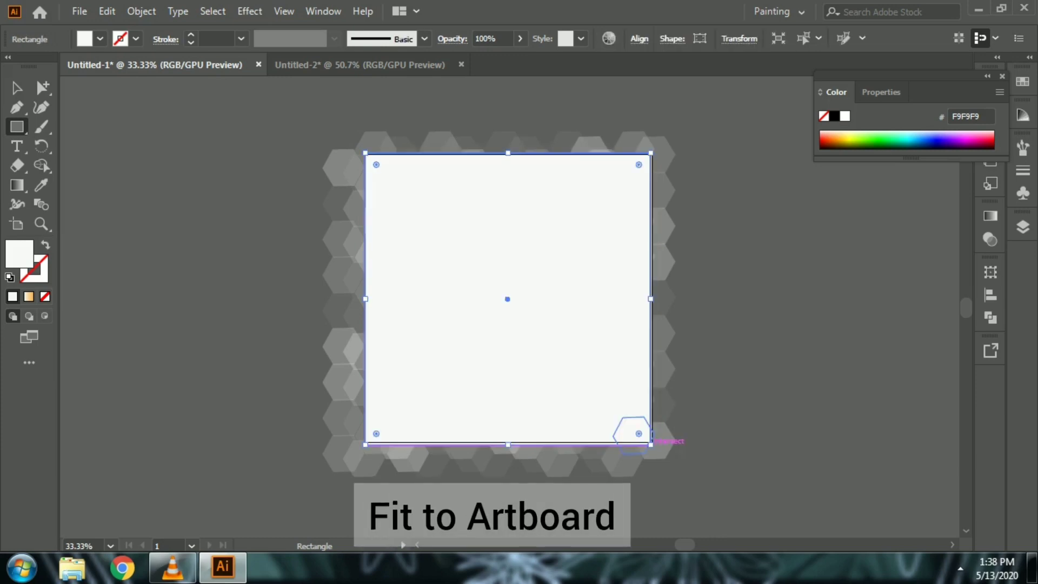
pyautogui.hotkey('ctrl', 'a')
pyautogui.rightClick(552, 346)
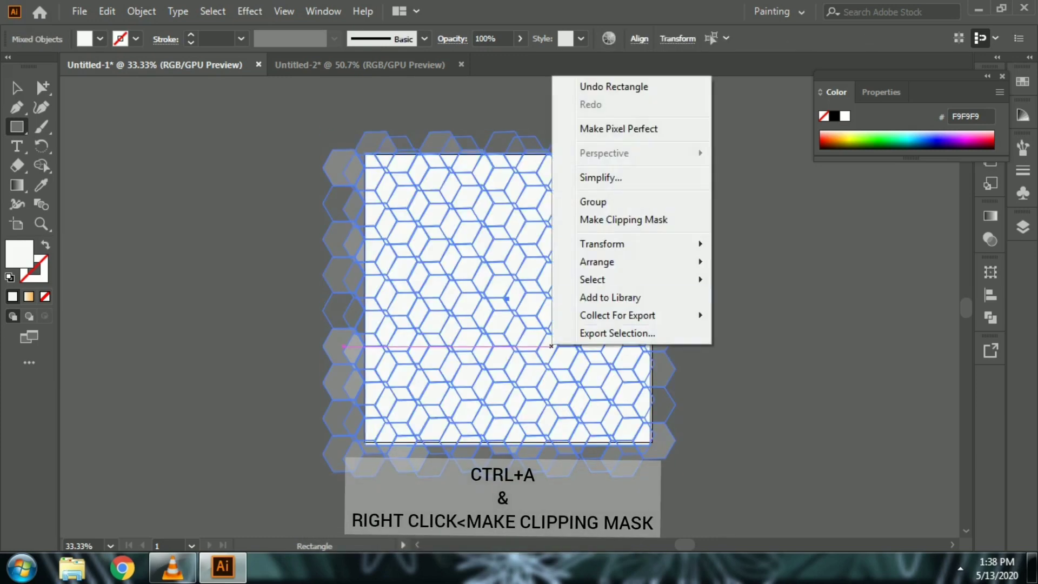
pyautogui.click(590, 219)
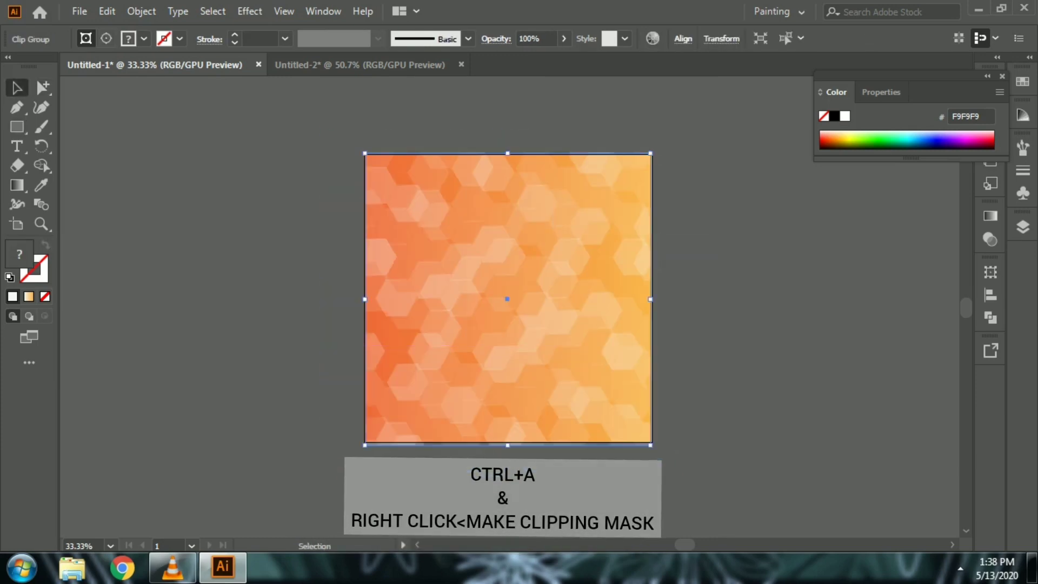
pyautogui.hotkey('ctrl', 'shift', 'a')
# Drag the room illustration from Untitled-2 onto the hexagon background in Untitled-1.
pyautogui.hotkey('ctrl', '=')
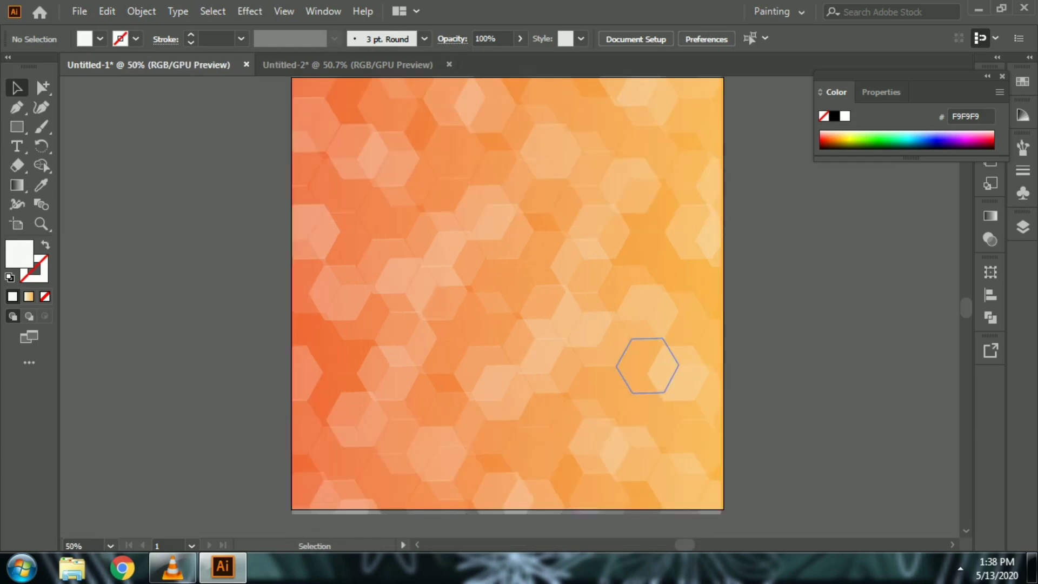
pyautogui.hotkey('ctrl', 'Tab')
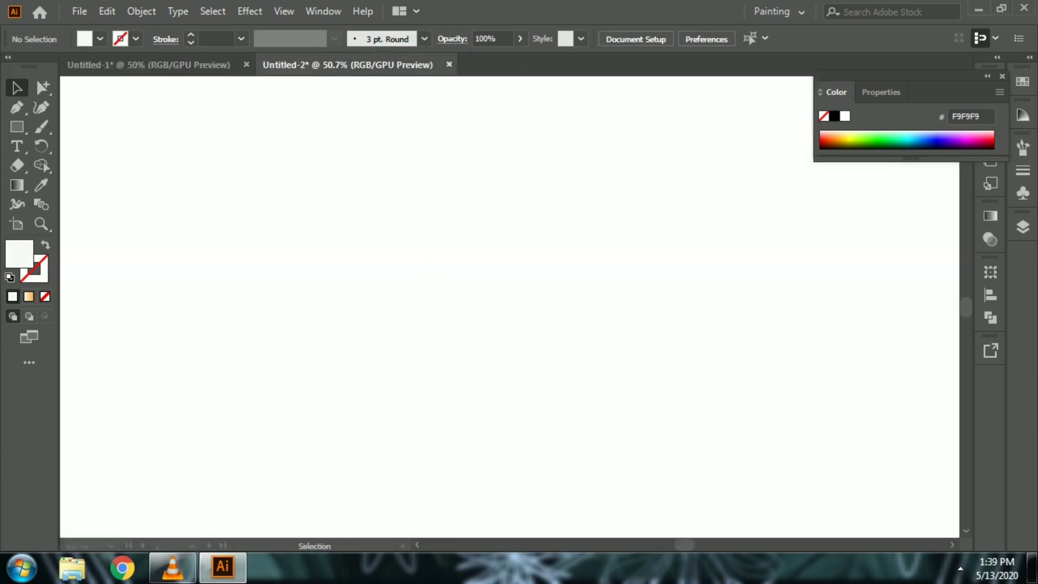
pyautogui.moveTo(452, 201)
pyautogui.mouseDown()
pyautogui.moveTo(149, 64)
pyautogui.moveTo(509, 334)
pyautogui.mouseUp()
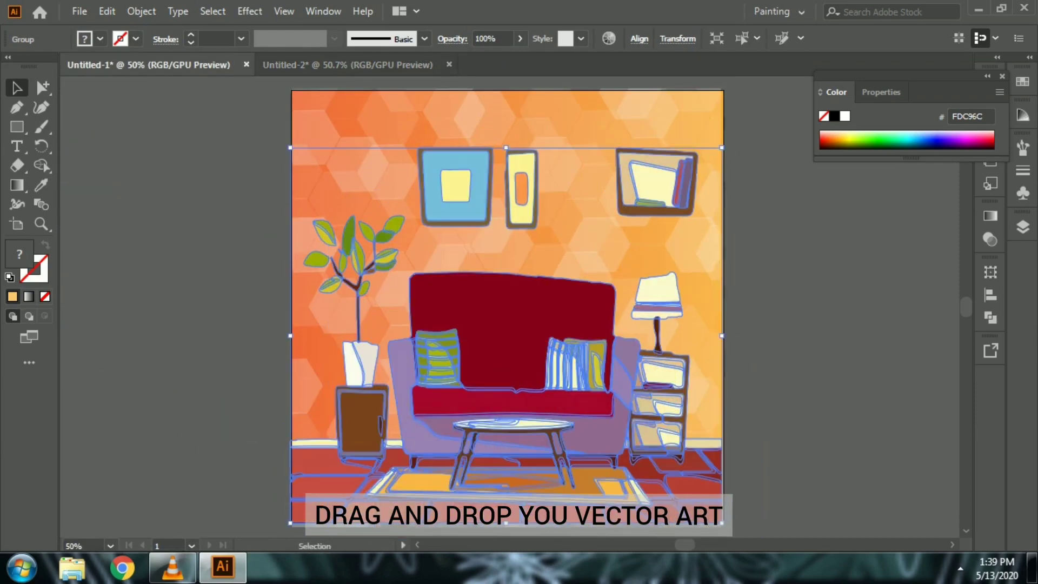